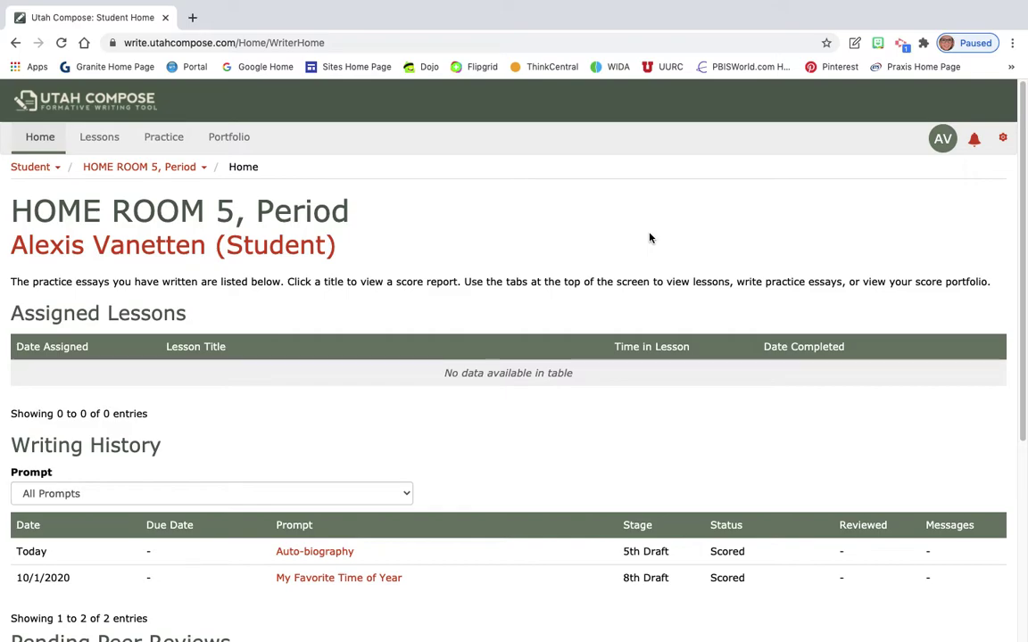
# Take Chrome out of full-screen so the desktop and Preview planning image show behind it.
pyautogui.moveTo(53, 31)
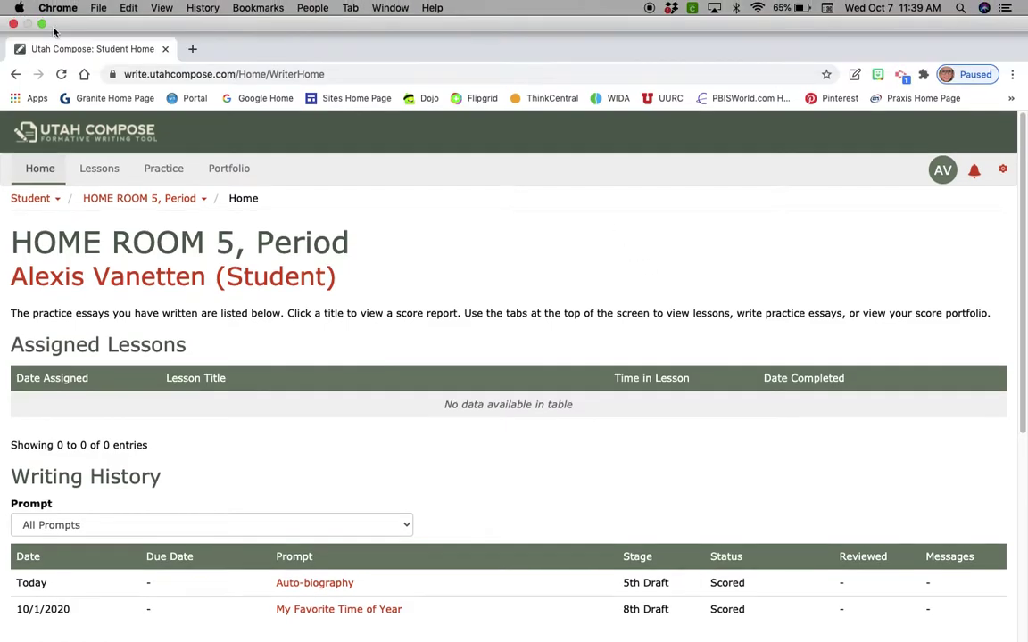
pyautogui.click(41, 27)
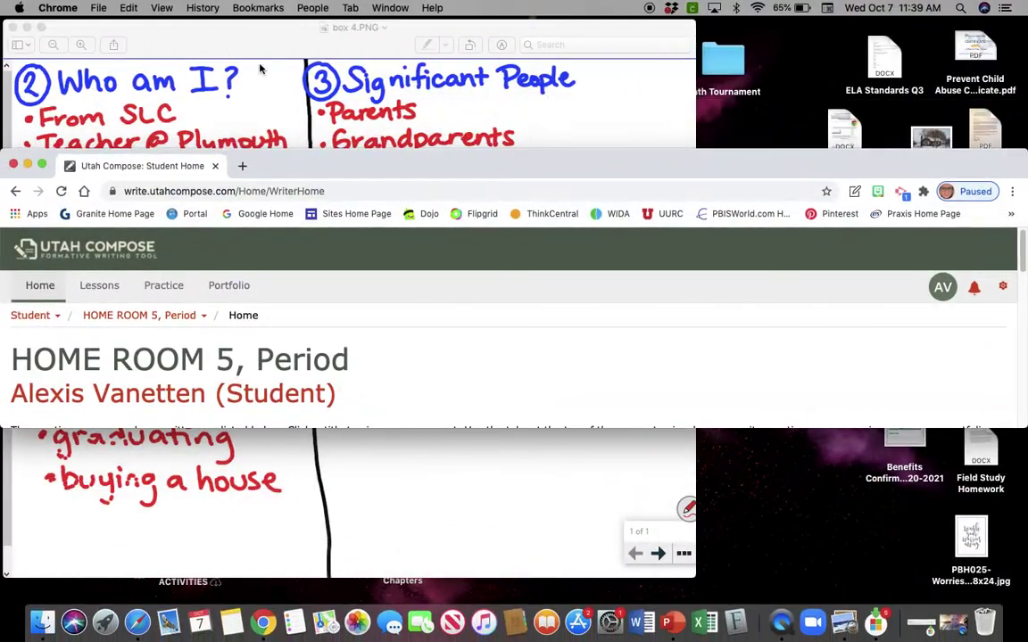
pyautogui.click(267, 83)
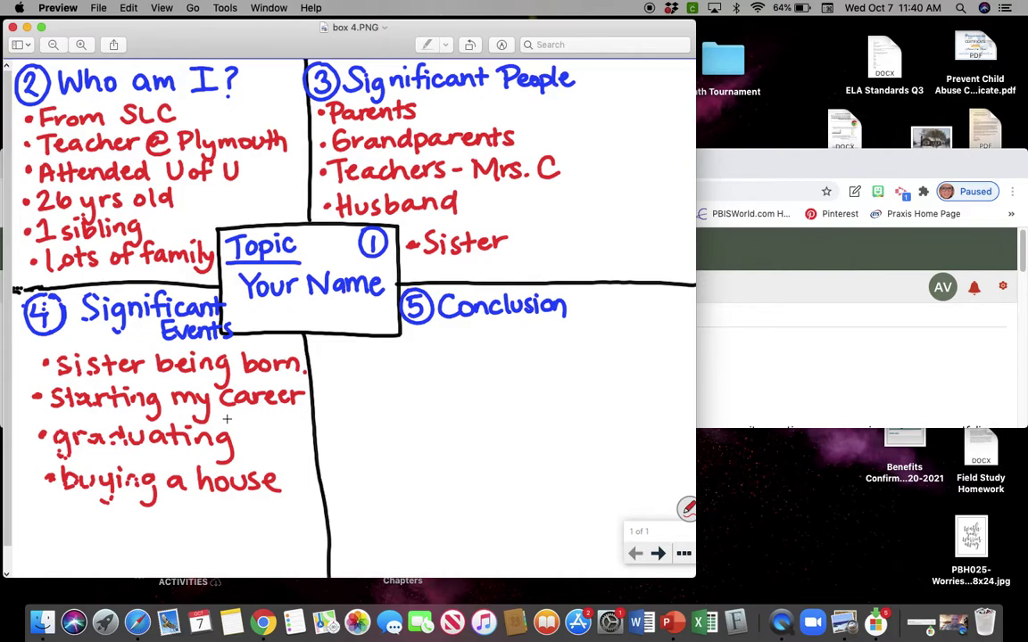
pyautogui.click(785, 167)
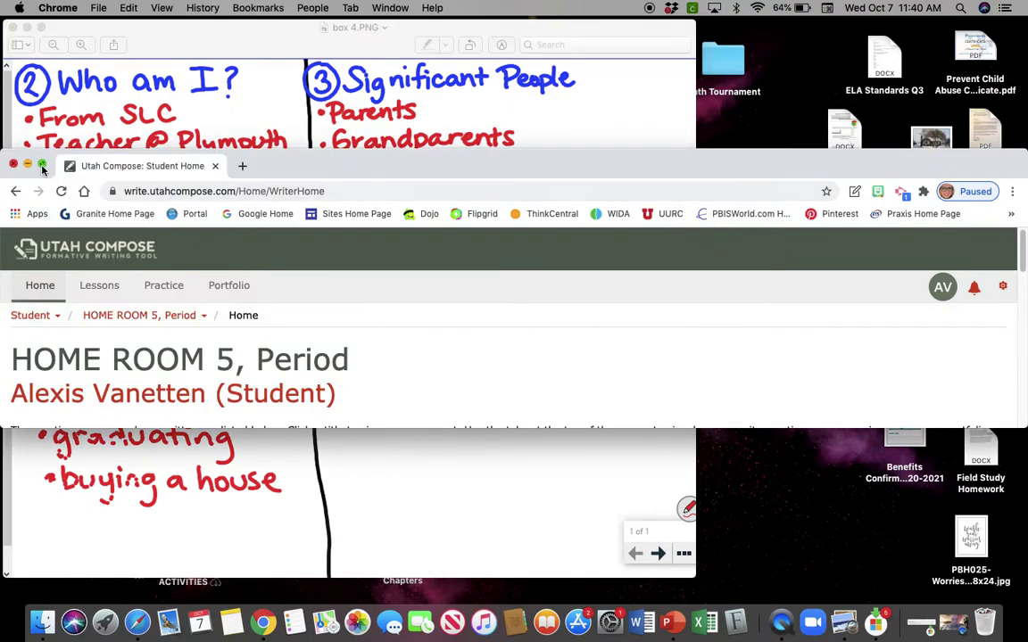
# Review the Auto-biography essay's score report, totalling 19.0, and choose to revise it.
pyautogui.scroll(-4, 198, 364)
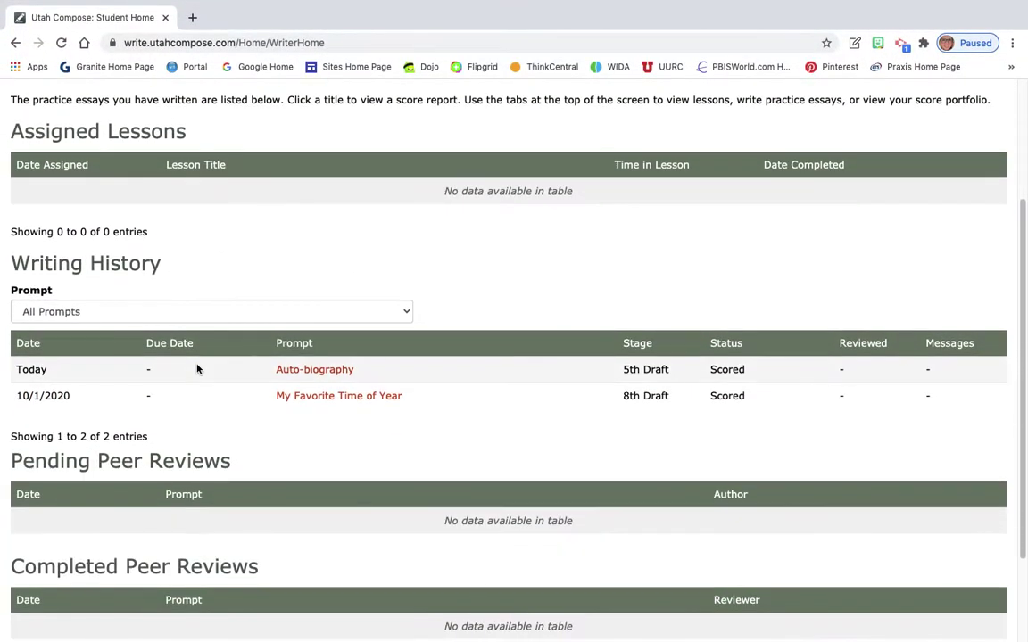
pyautogui.click(327, 371)
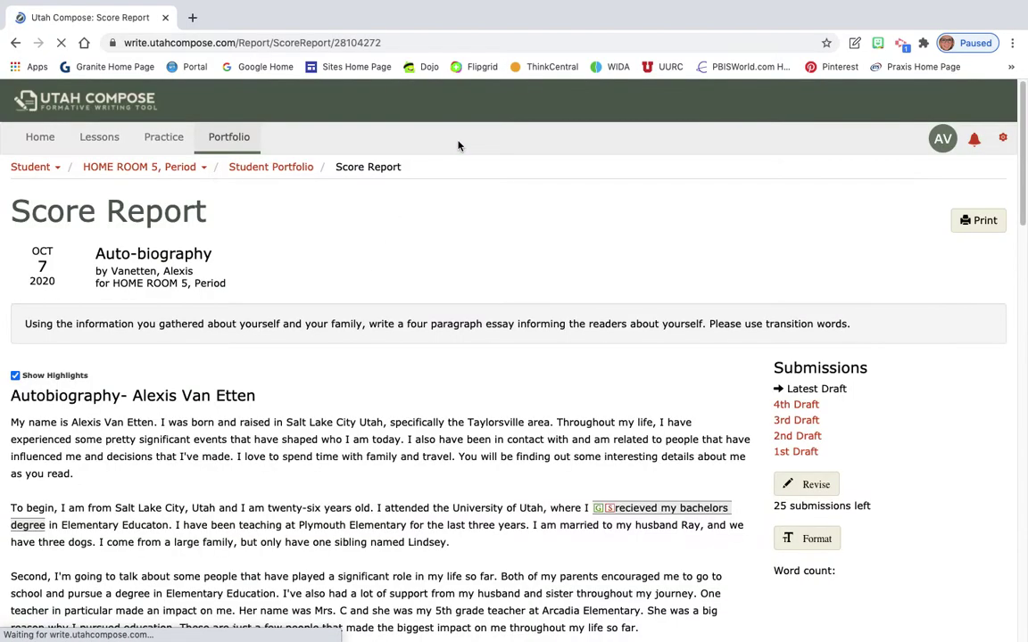
pyautogui.scroll(-3, 546, 238)
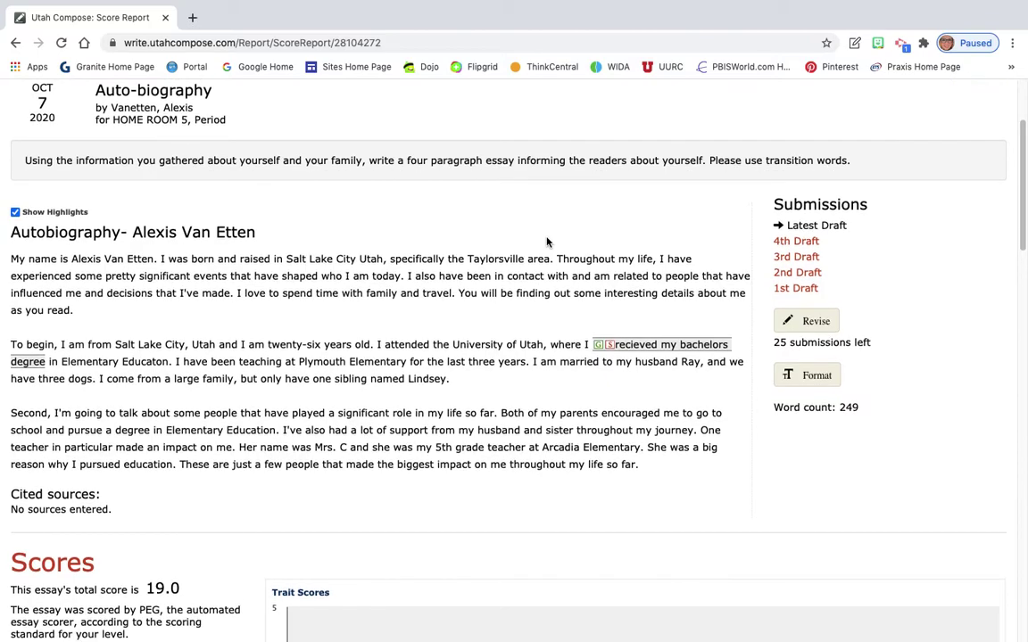
pyautogui.scroll(-1, 168, 535)
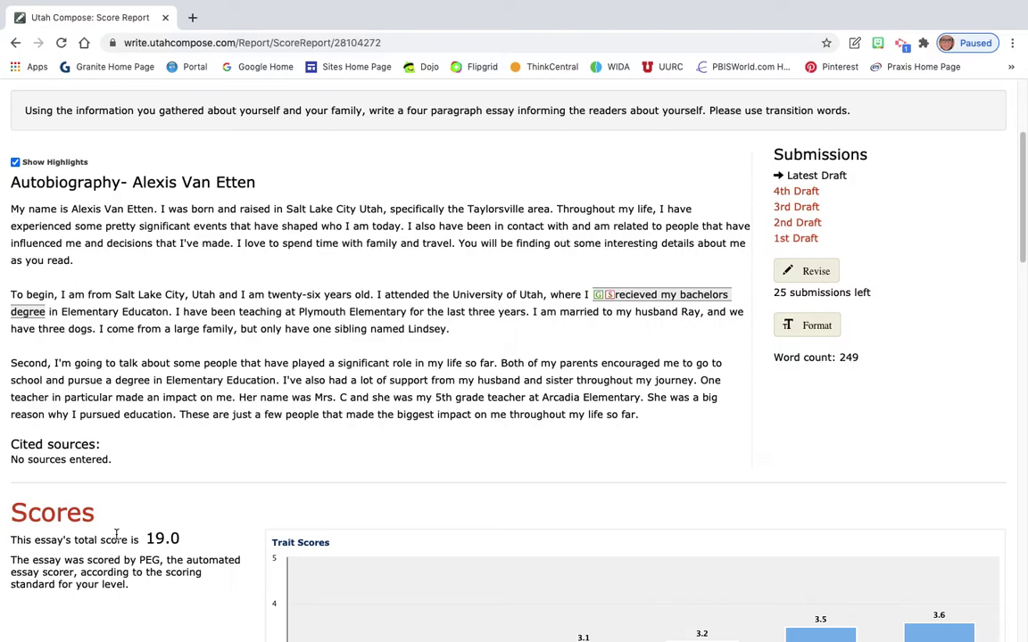
pyautogui.scroll(1, 580, 317)
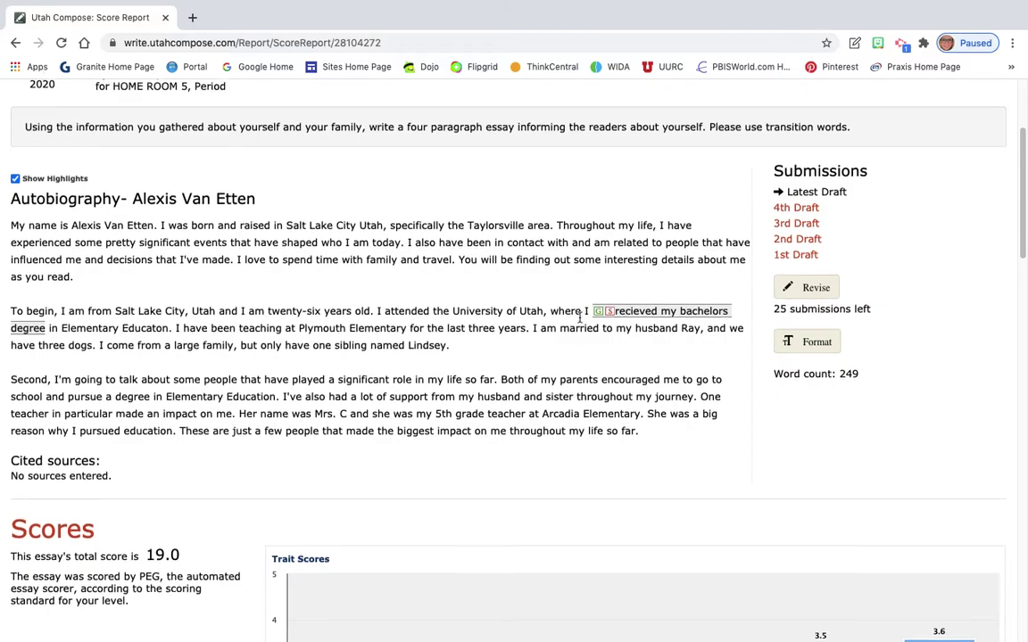
pyautogui.scroll(1, 580, 318)
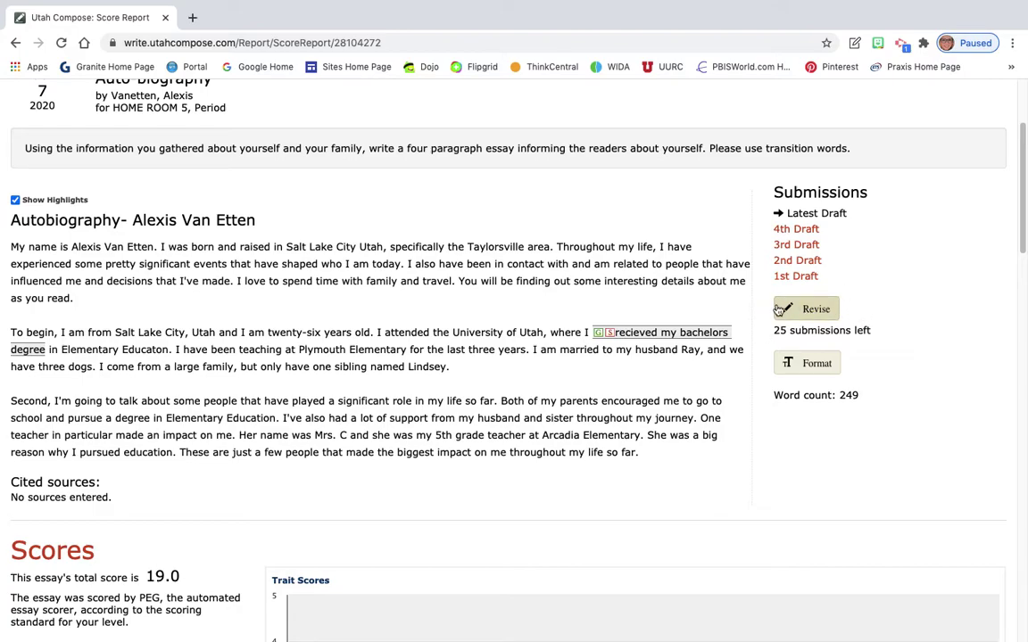
pyautogui.click(809, 316)
# Confirm the revision and start a new line after the essay's third paragraph.
pyautogui.click(565, 384)
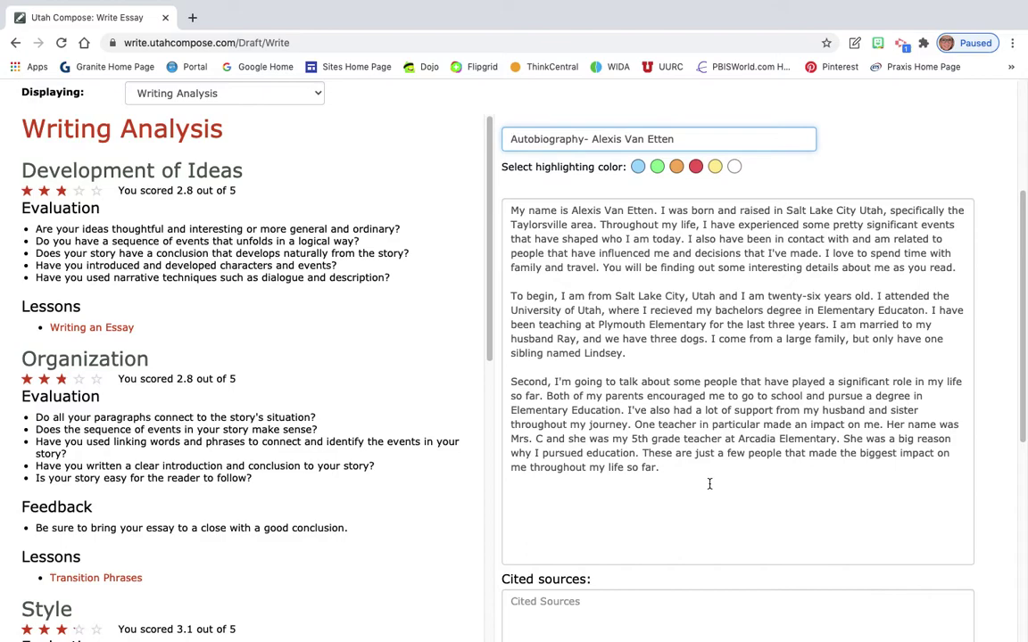
pyautogui.click(709, 483)
pyautogui.scroll(-2, 705, 401)
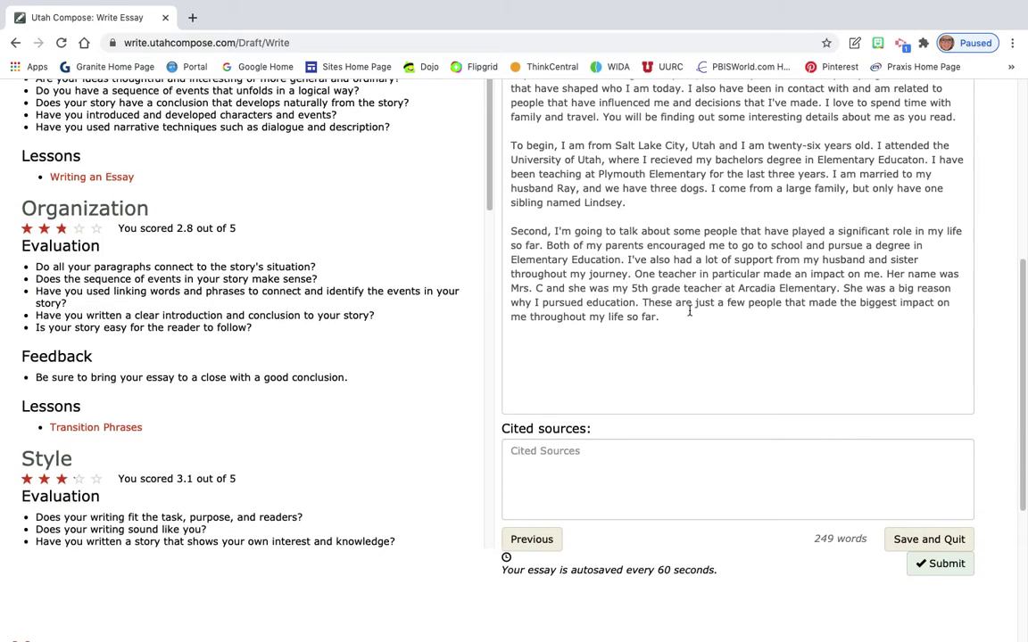
pyautogui.press('Return')
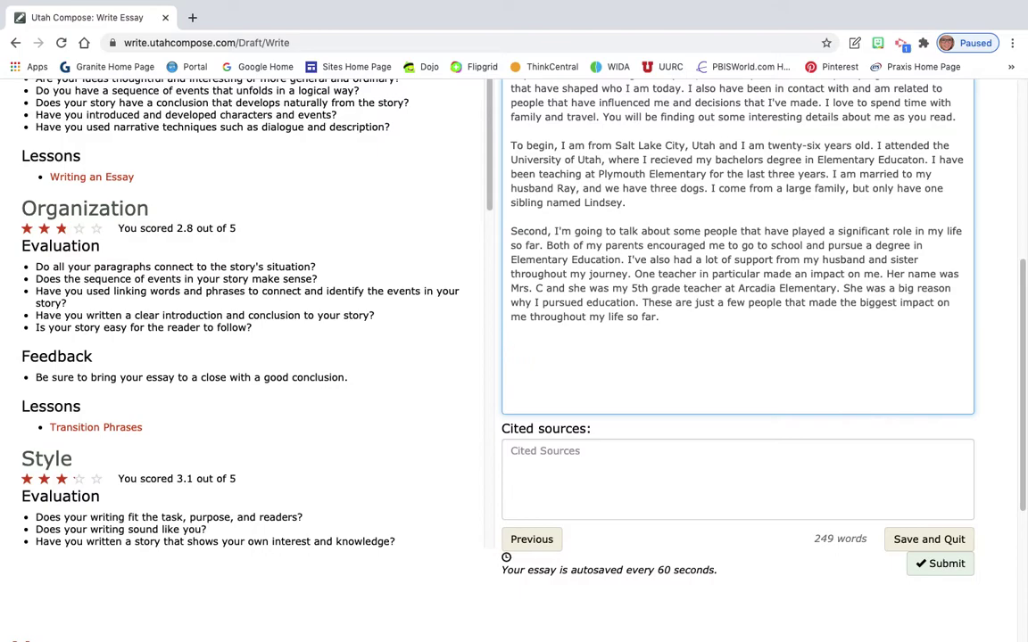
# Write a fourth paragraph beginning 'Finally,' about significant events, starting with the sister's birth.
pyautogui.write('Finally, the last thin')
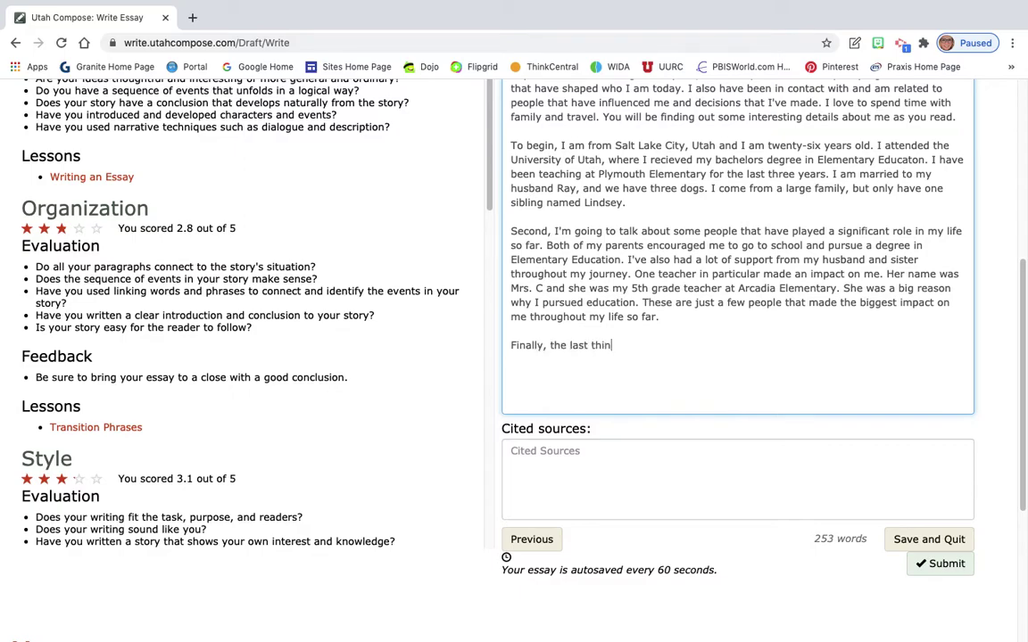
pyautogui.write('g I will be covering ')
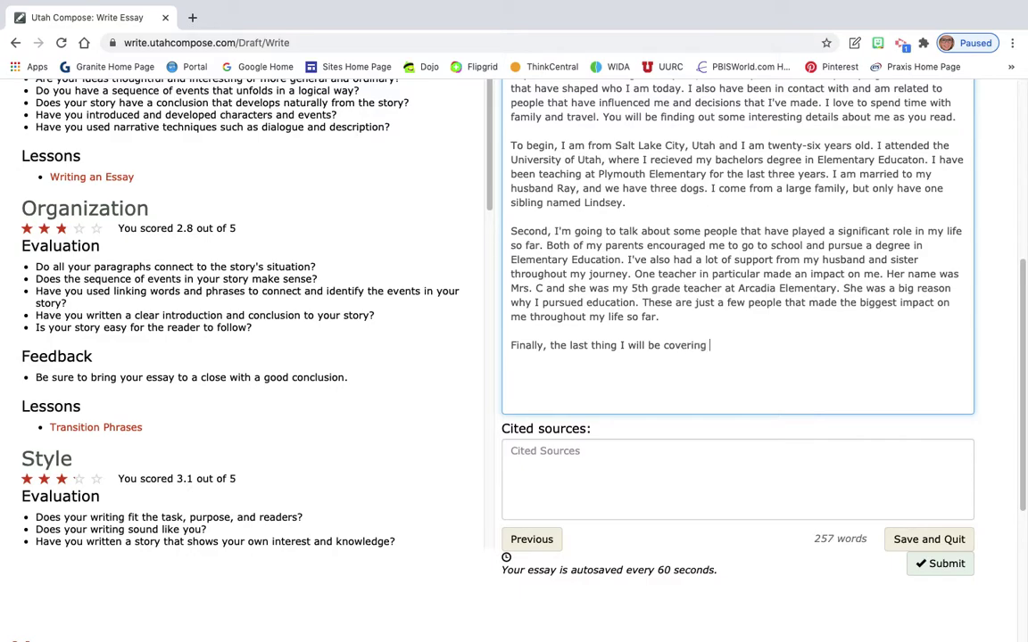
pyautogui.write('is some significan')
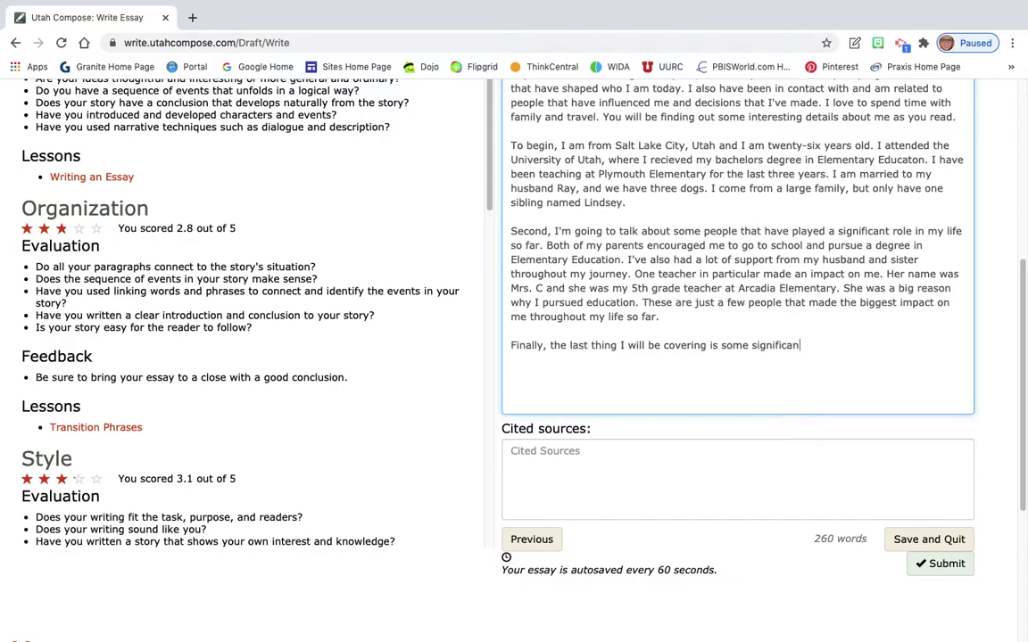
pyautogui.write('t events that have')
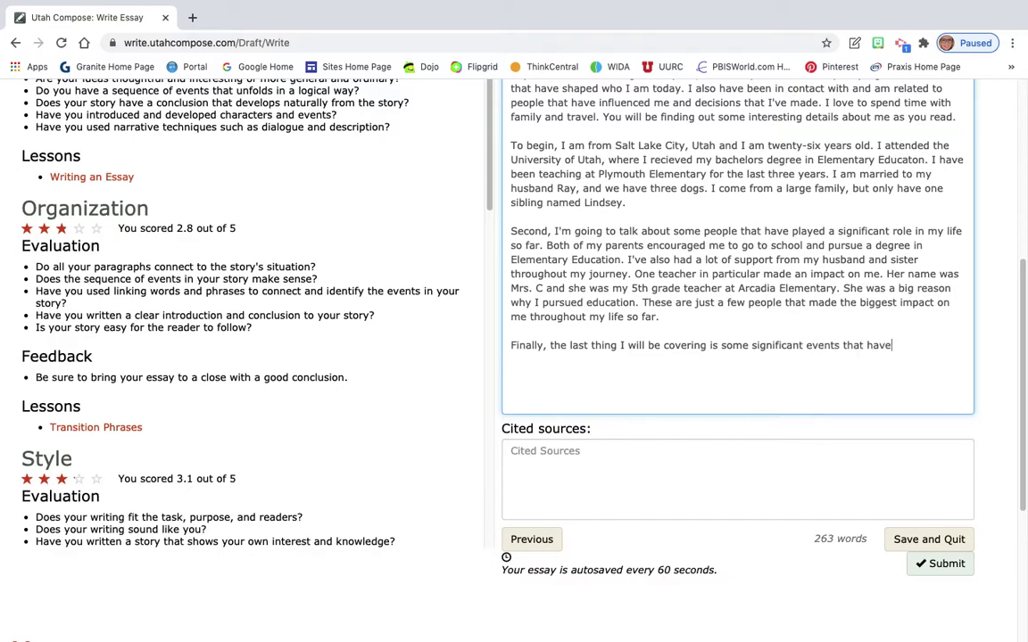
pyautogui.write(' occured in my life. ')
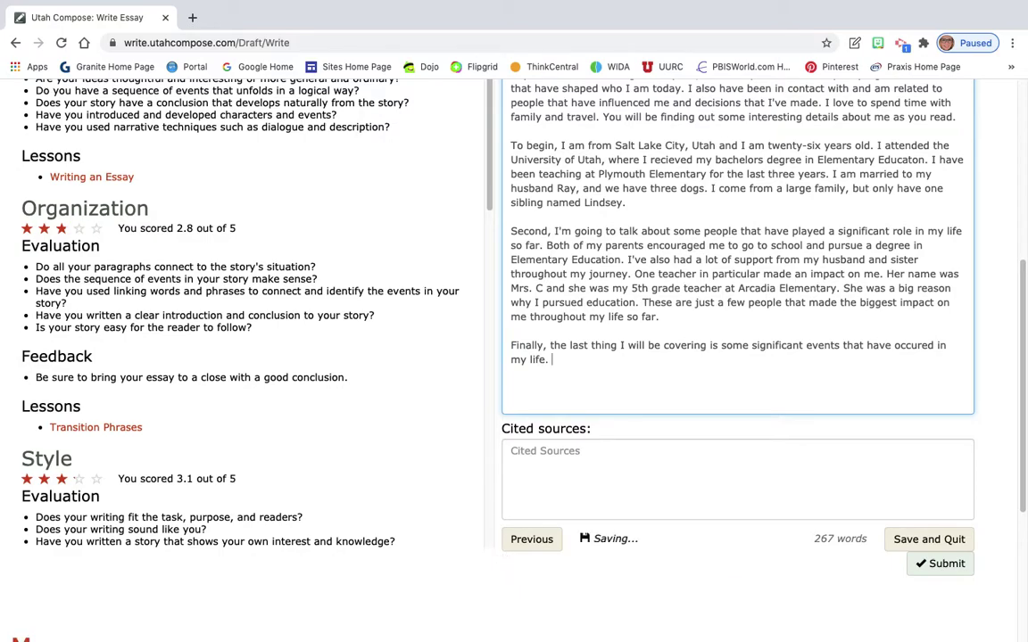
pyautogui.write('My sister Lin')
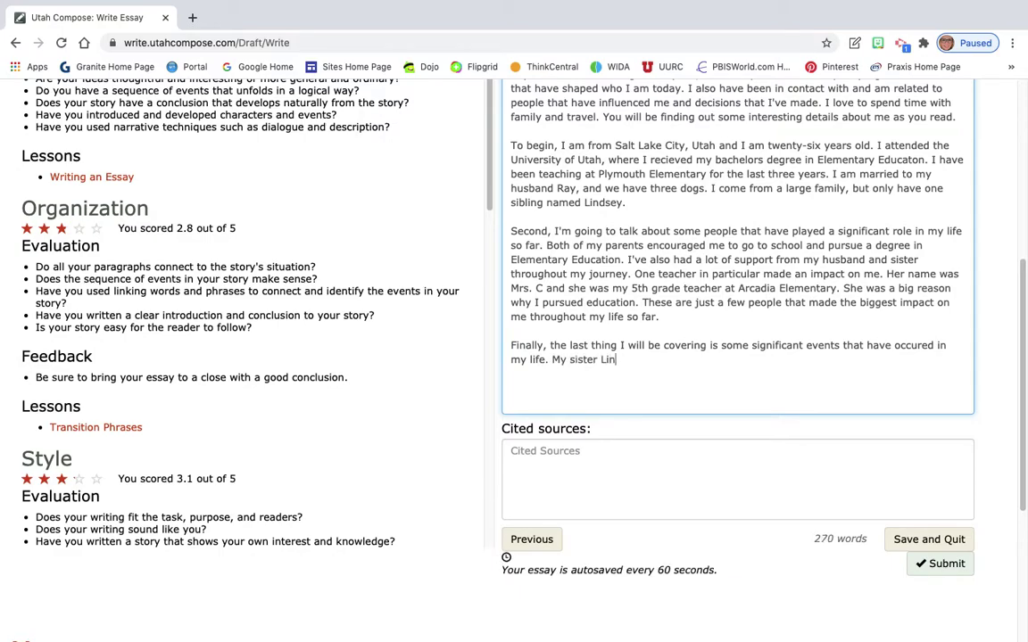
pyautogui.write('dsey being born was a signifi')
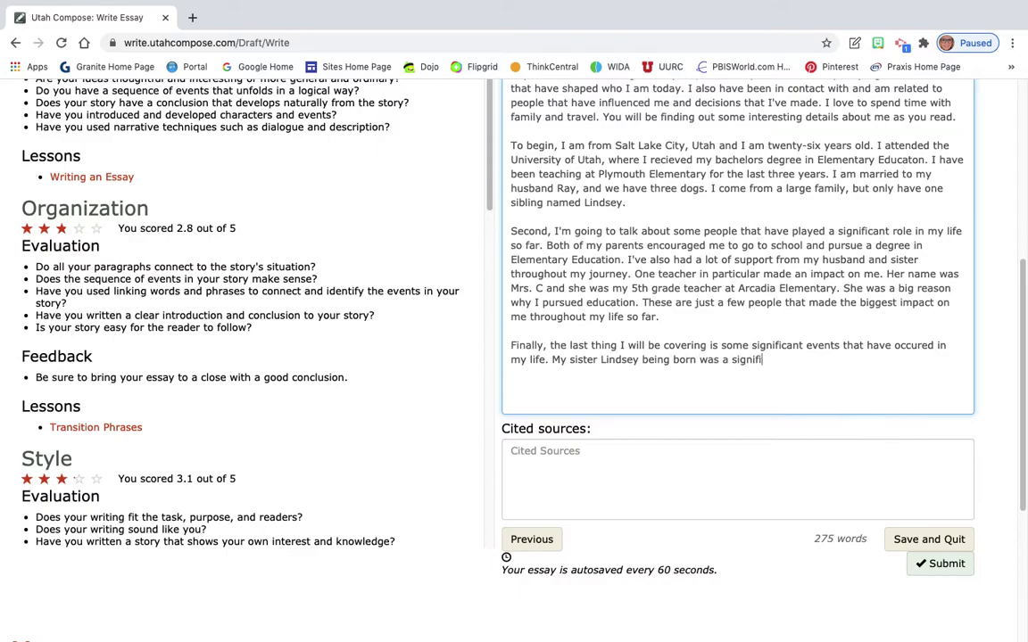
pyautogui.write('cant event that occured. ')
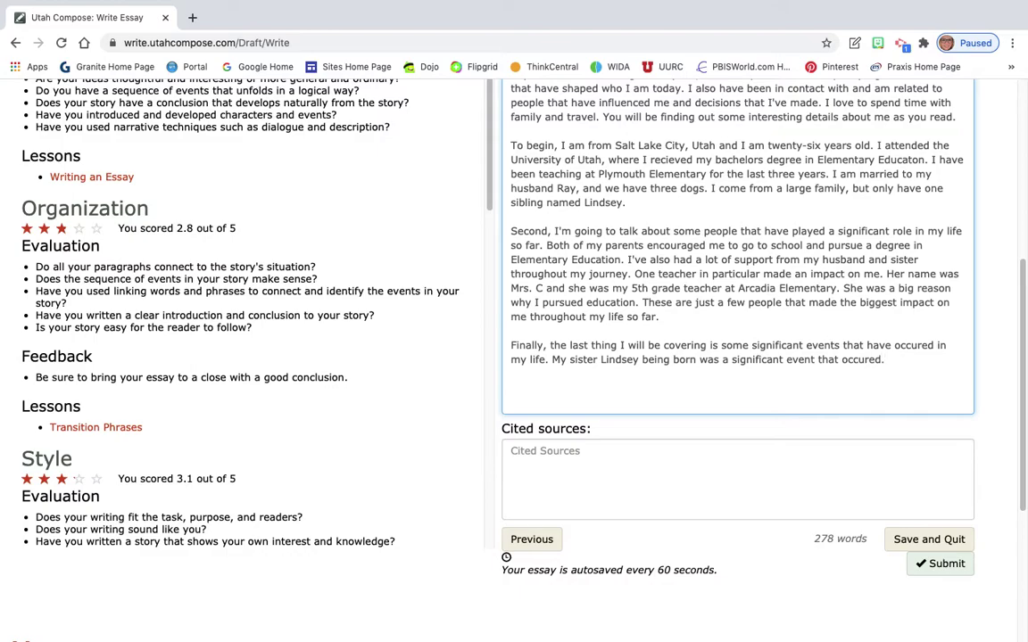
pyautogui.write('Having a')
pyautogui.press('BackSpace')
pyautogui.write('a little sister ')
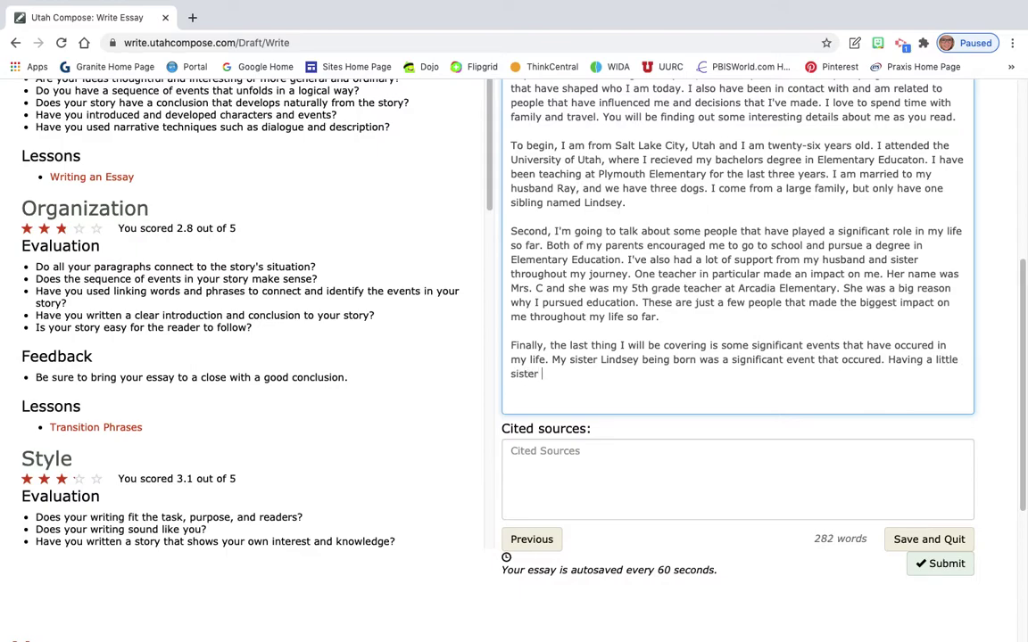
pyautogui.write('made me grow up fast')
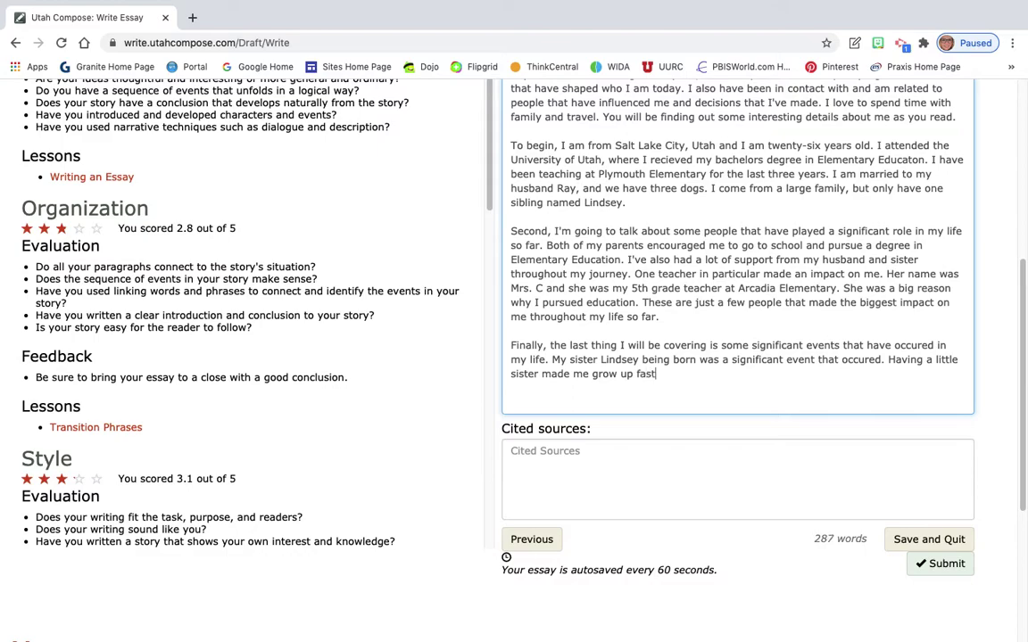
pyautogui.write('er and c')
pyautogui.write('ecome more ')
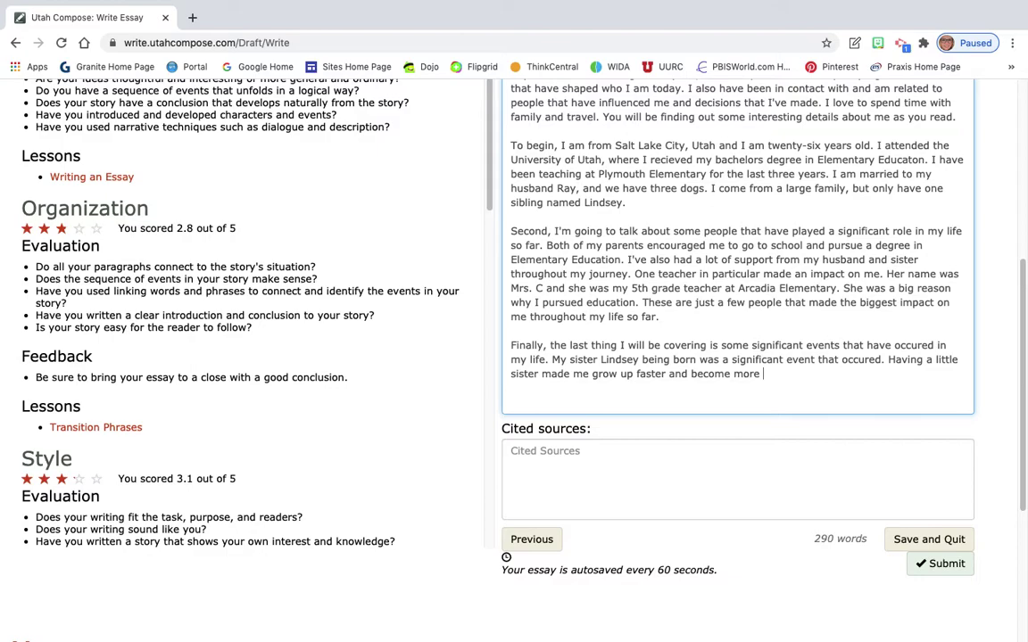
pyautogui.write('of role model for her.')
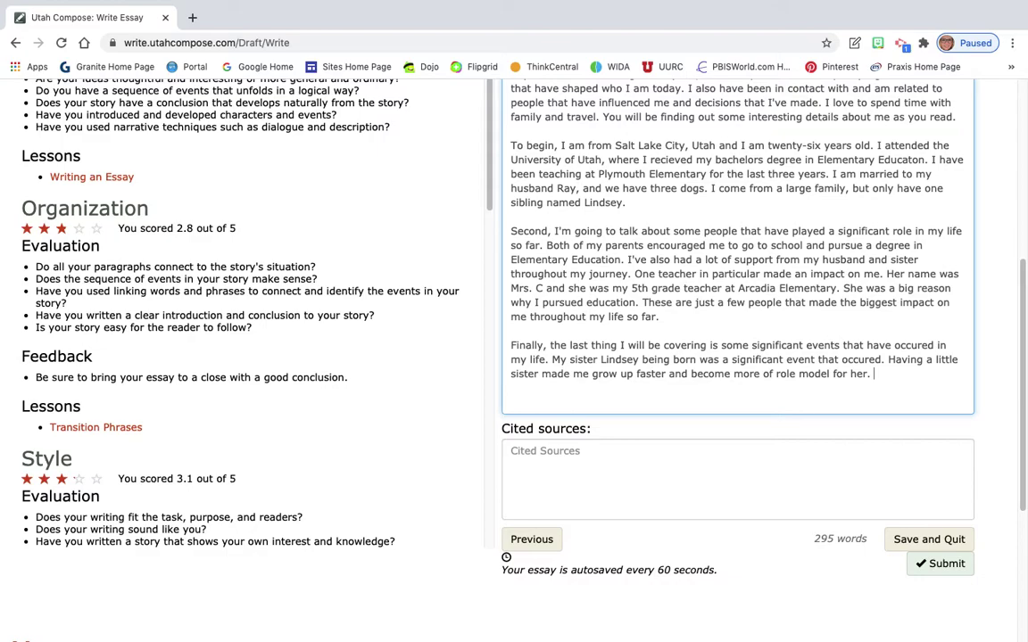
# Add sentences on graduating from the U of U and starting teaching, ending with a summary.
pyautogui.write('Another event that sha')
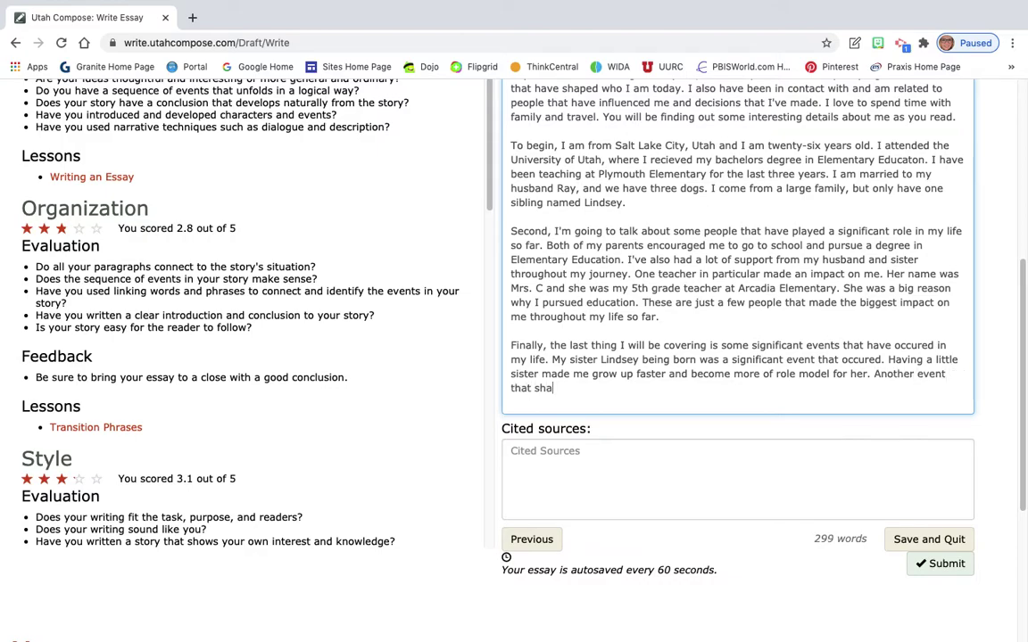
pyautogui.write('ped who I am is grad')
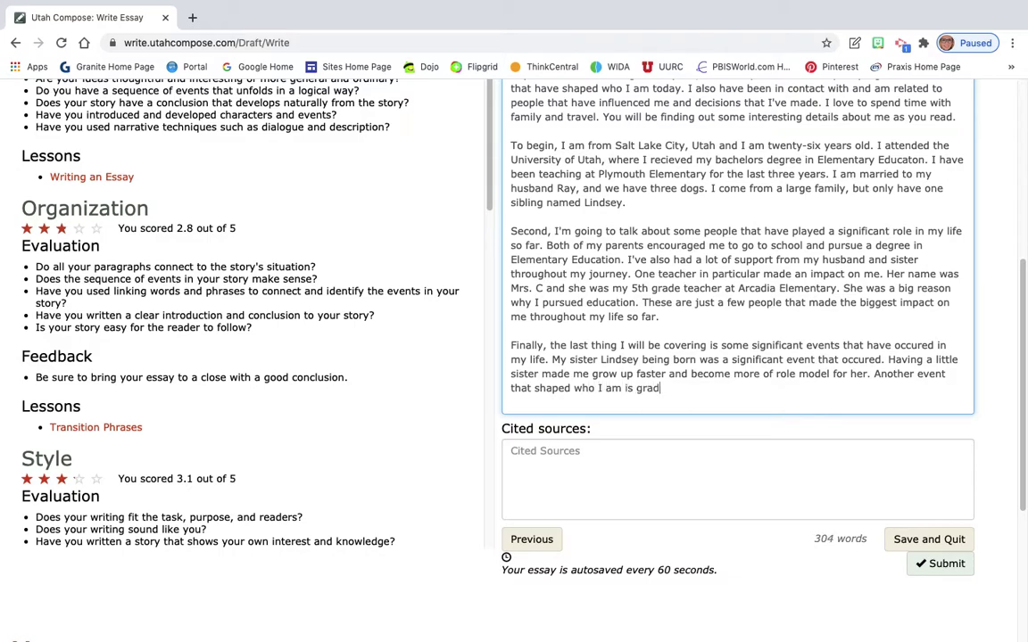
pyautogui.write('uating from the U of U ')
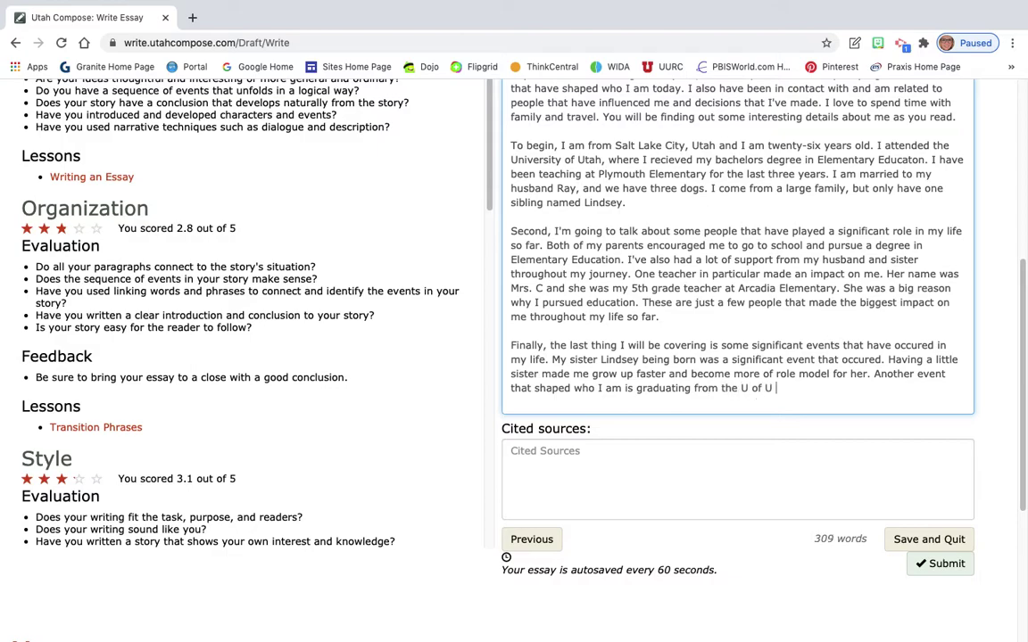
pyautogui.write('and starting my teaching c')
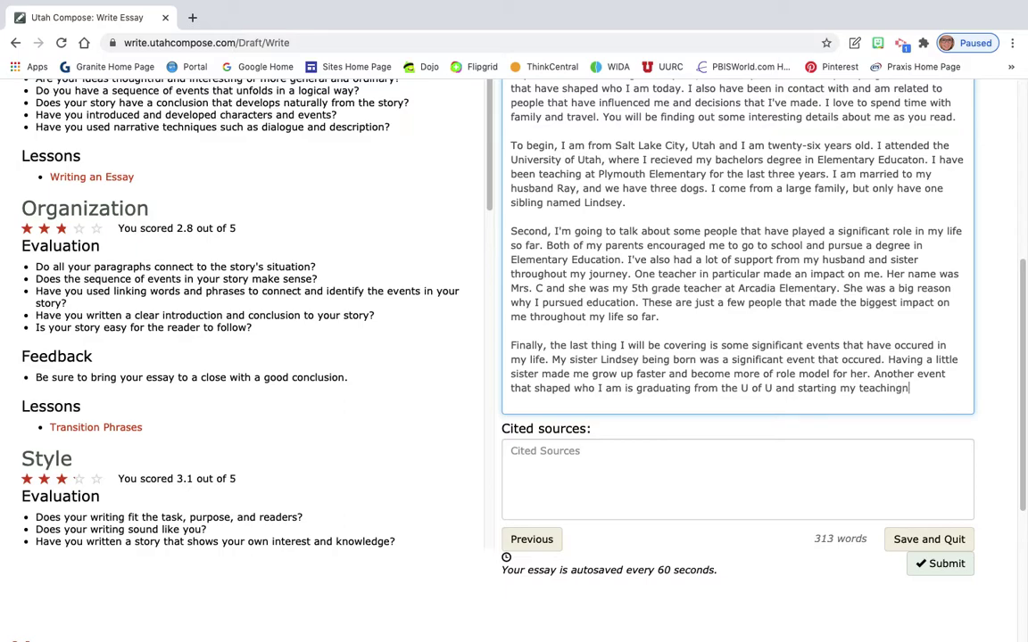
pyautogui.write('areer. By doing this ')
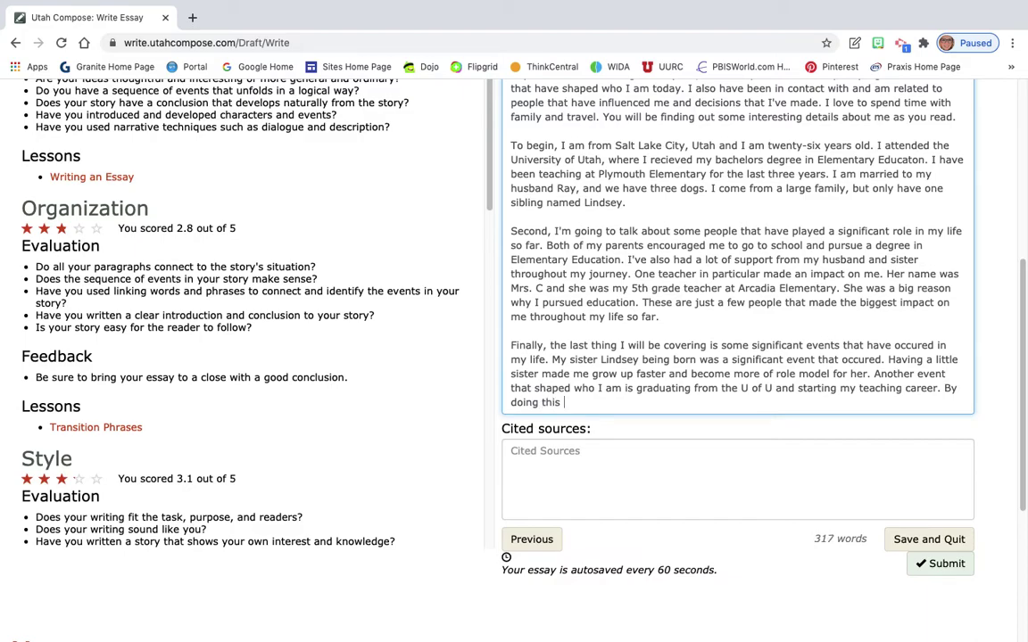
pyautogui.write('I was able to ')
pyautogui.write('op')
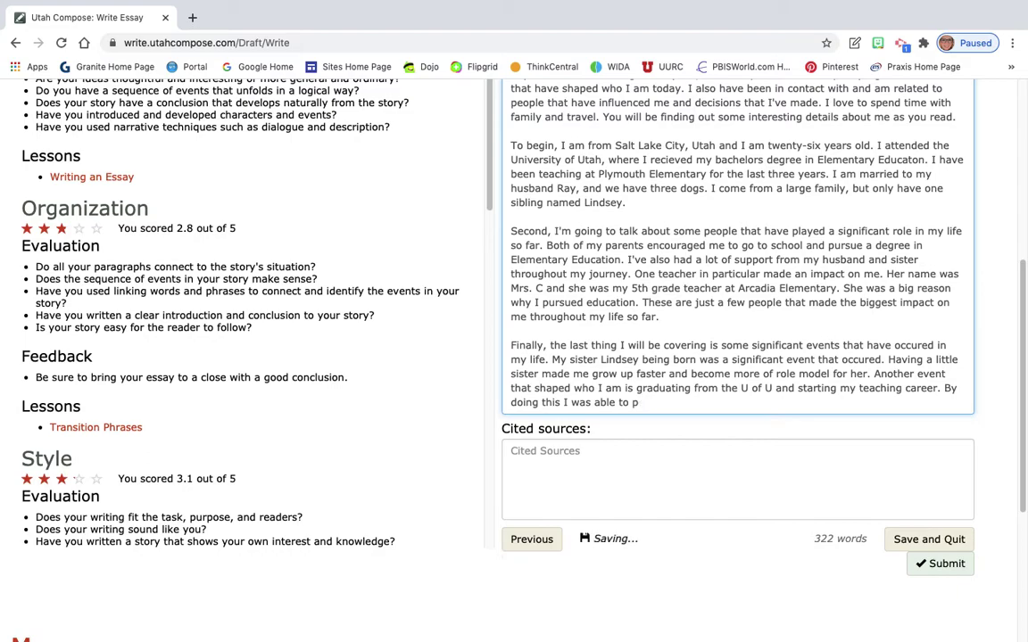
pyautogui.press('BackSpace')
pyautogui.write('open more door')
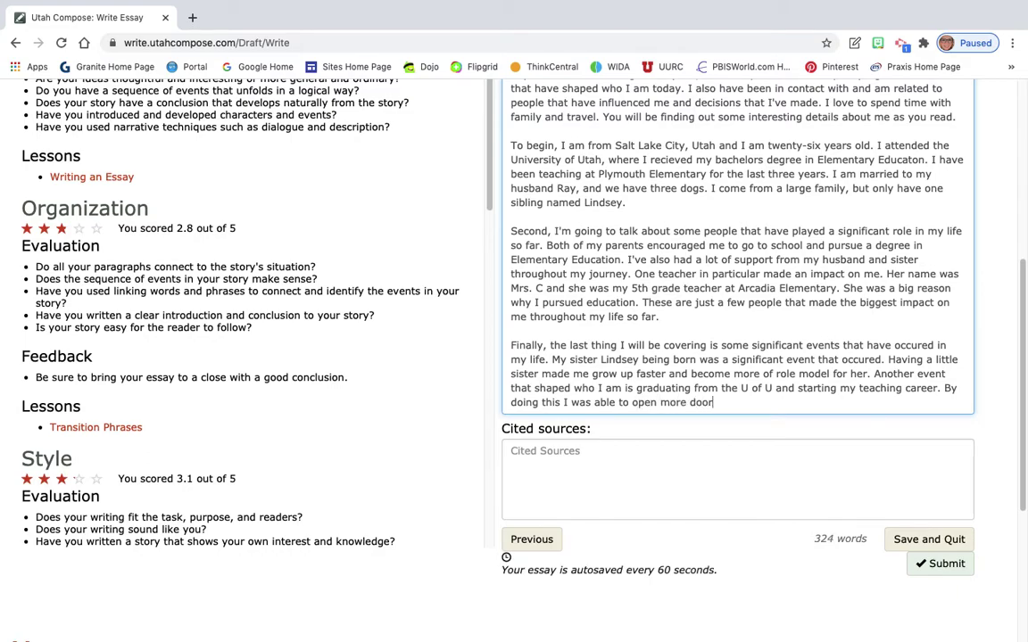
pyautogui.write('s and have more opportu')
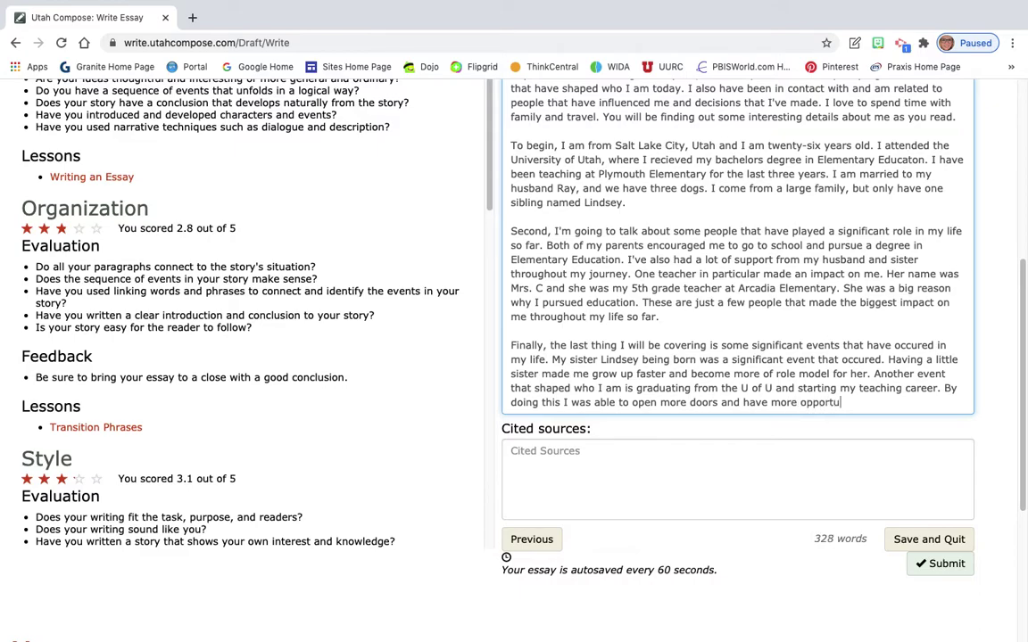
pyautogui.write('nites come my way. ')
pyautogui.write('These are all')
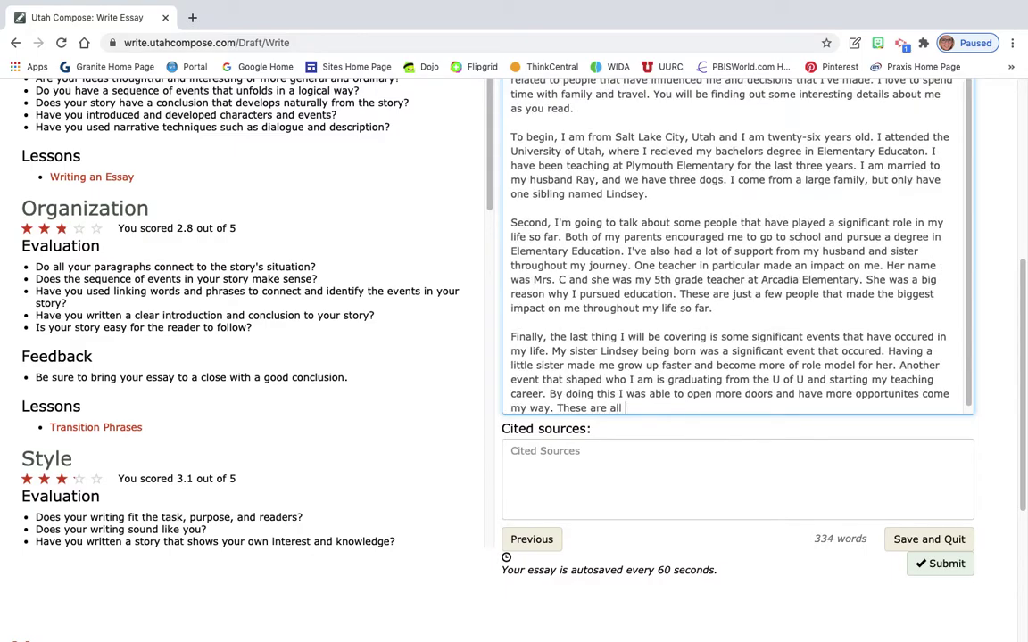
pyautogui.write('events that have m')
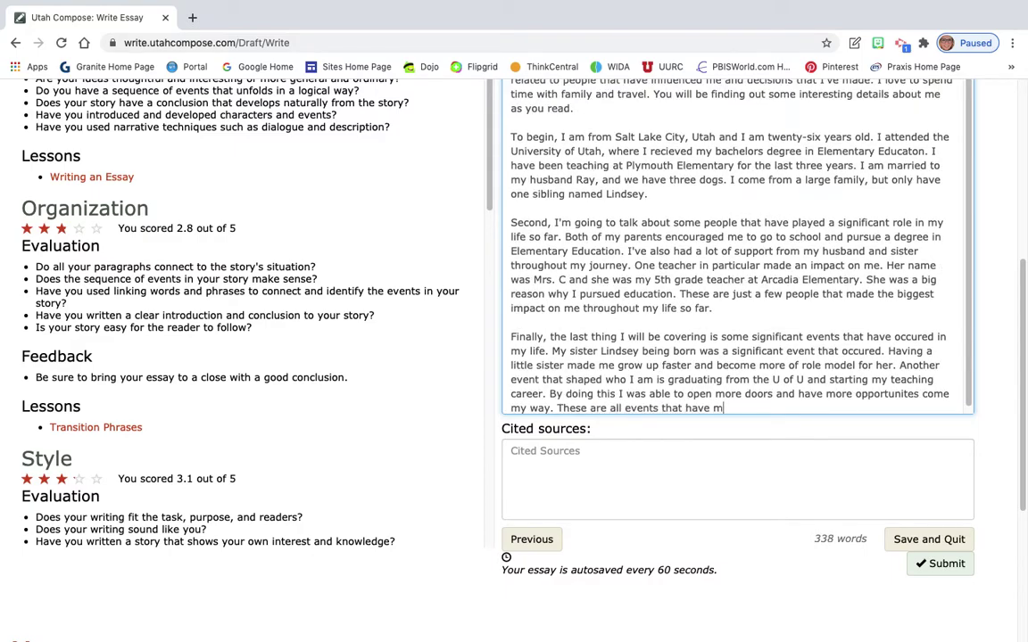
pyautogui.write('ade an impact o')
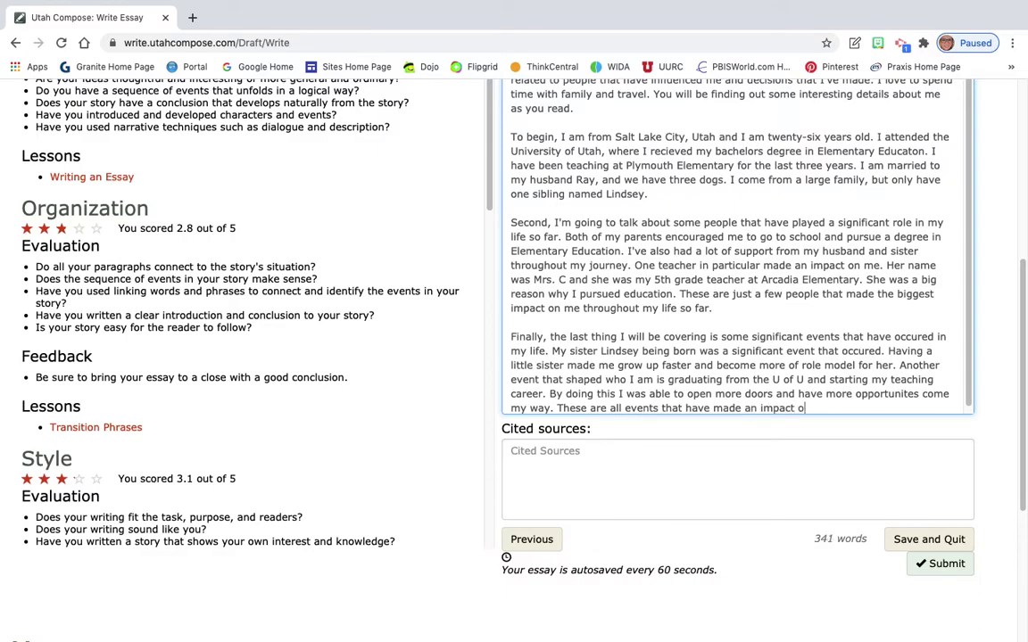
pyautogui.write('n me so far in my life.')
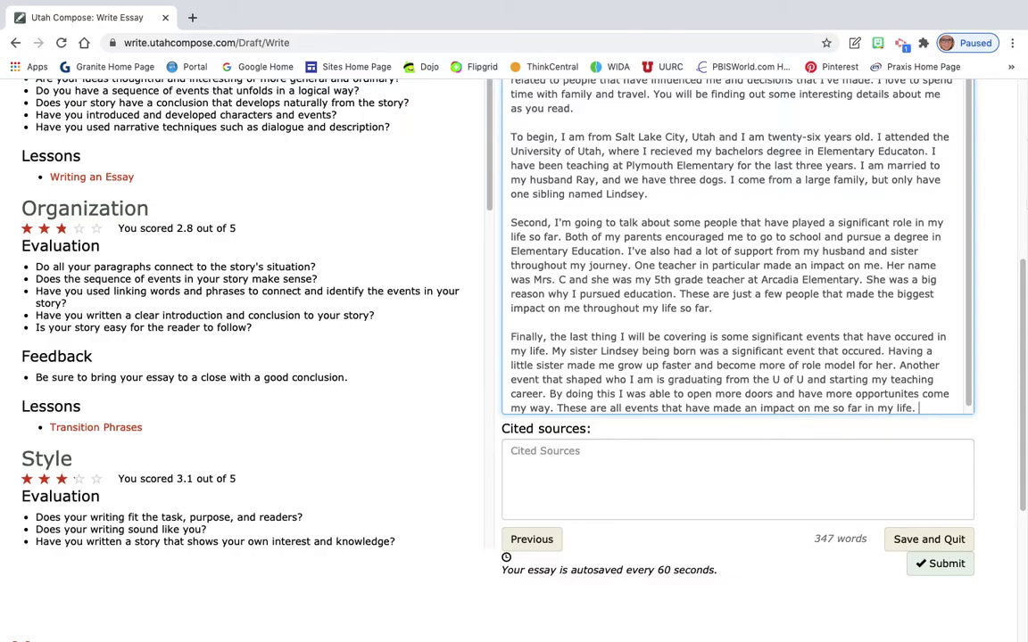
pyautogui.scroll(-1, 806, 319)
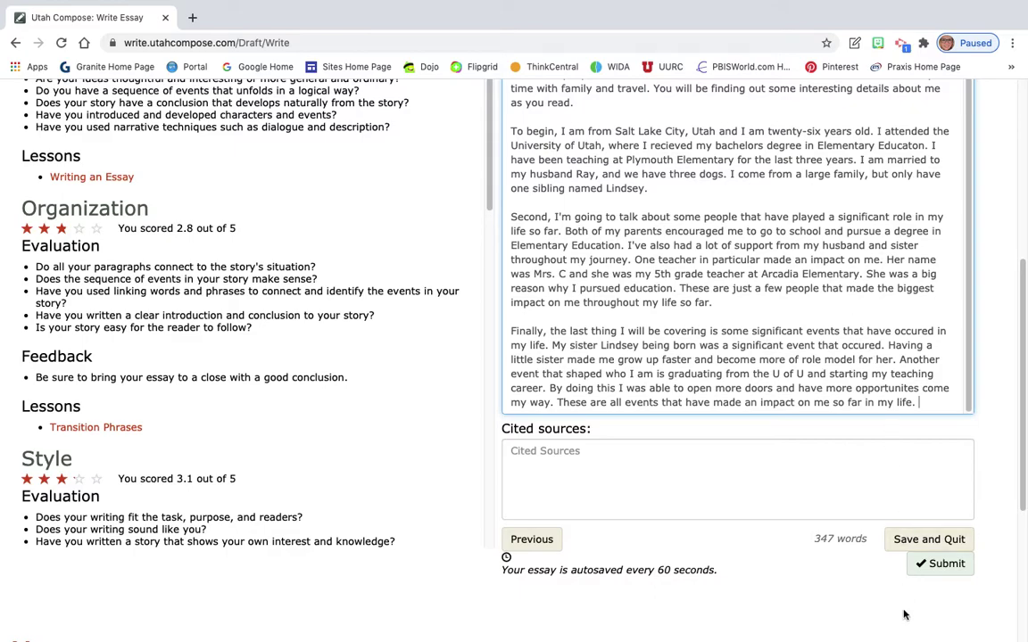
# Submit the 347-word essay, check its 21.2 total score, and begin another revision.
pyautogui.click(941, 564)
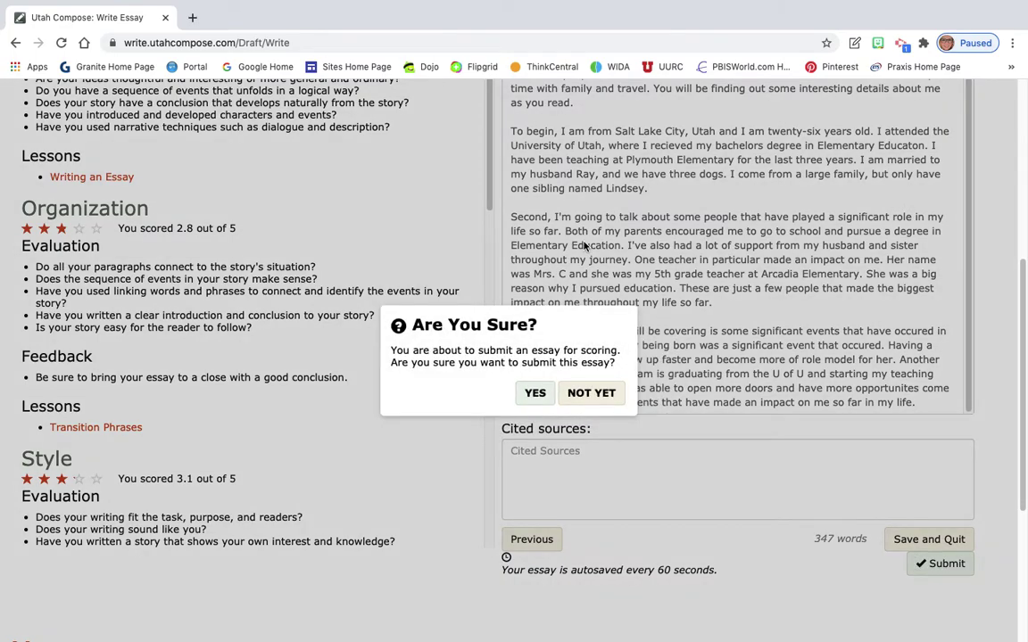
pyautogui.click(533, 393)
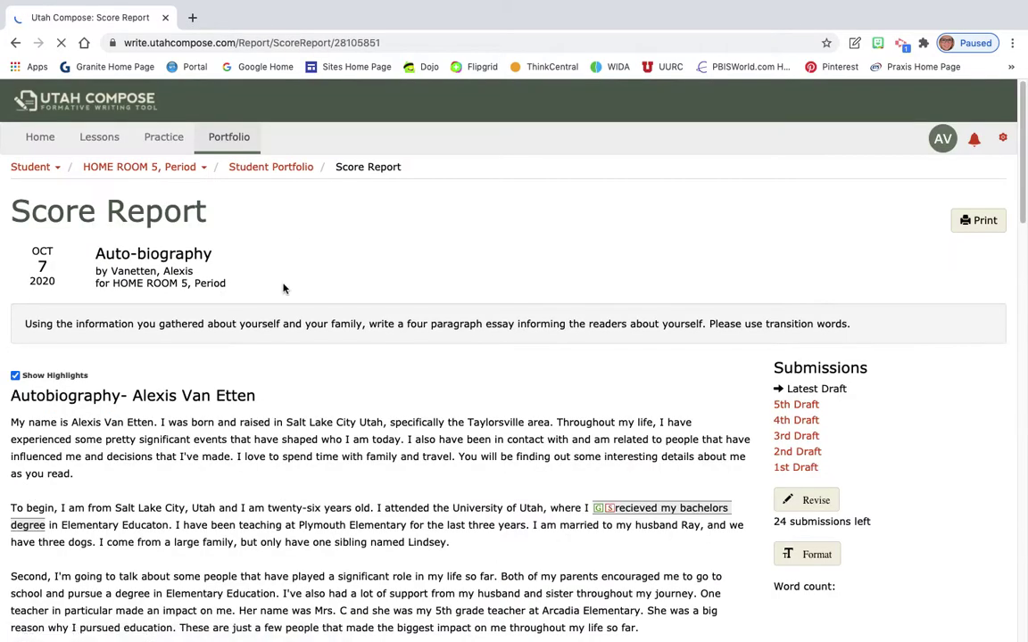
pyautogui.scroll(-5, 291, 365)
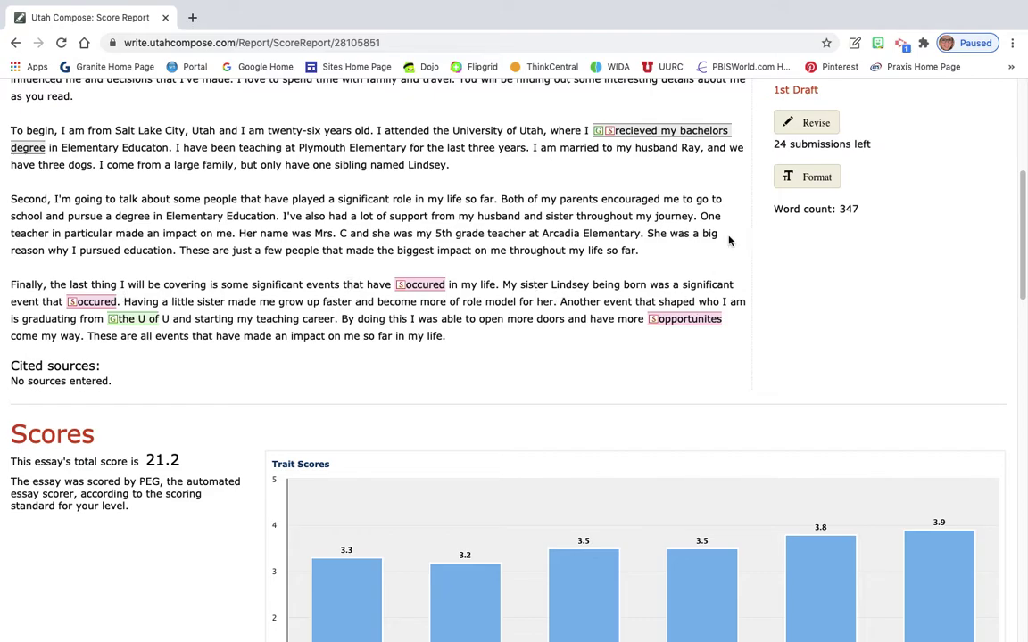
pyautogui.click(809, 123)
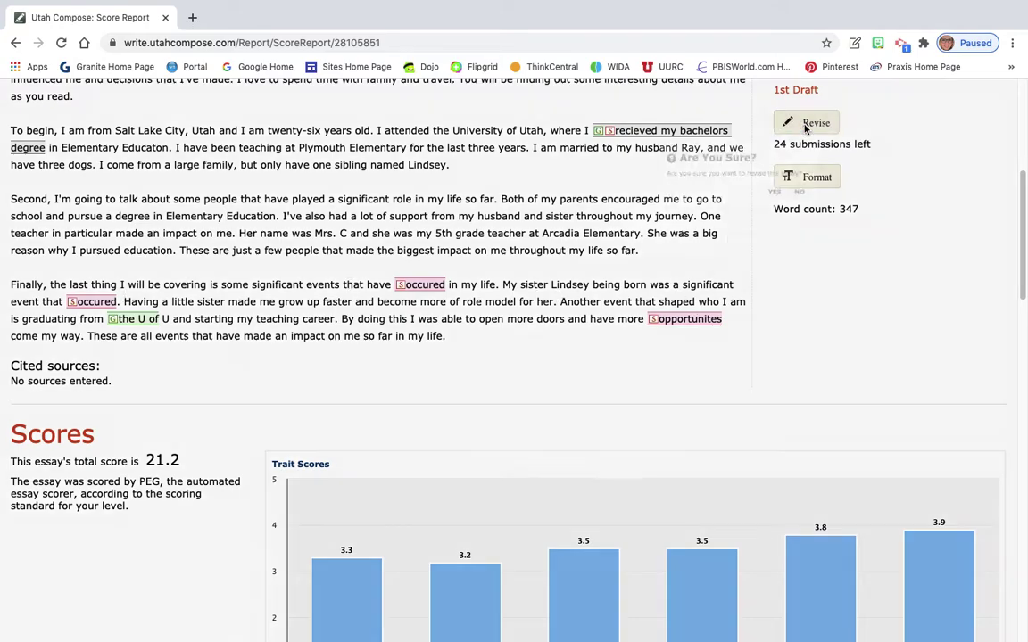
# Reopen the essay for editing and correct the first 'occured' to 'occurred'.
pyautogui.click(565, 387)
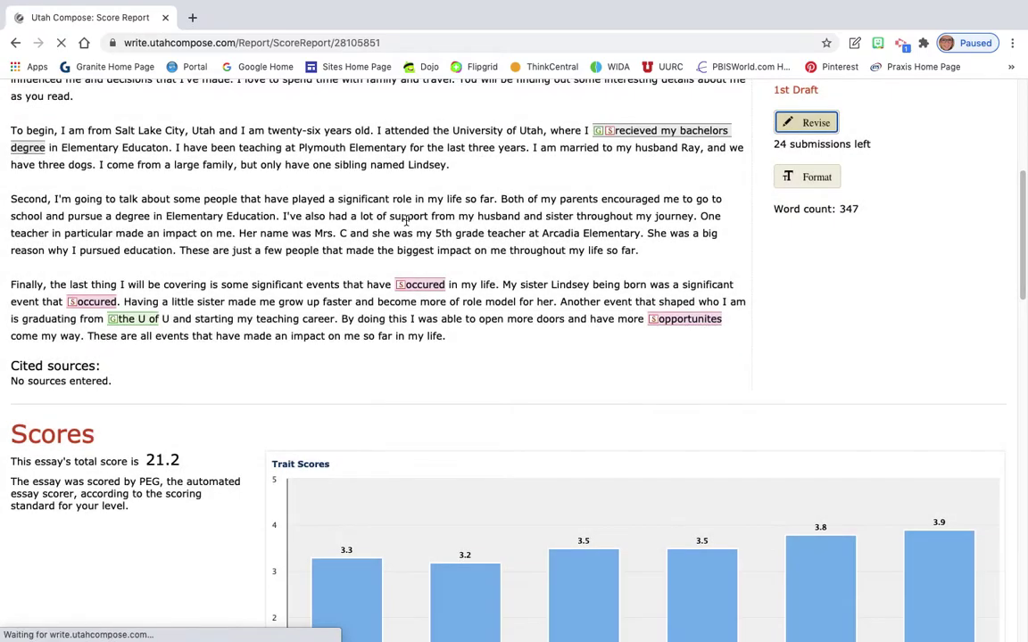
pyautogui.scroll(-3, 496, 443)
pyautogui.scroll(-1, 677, 382)
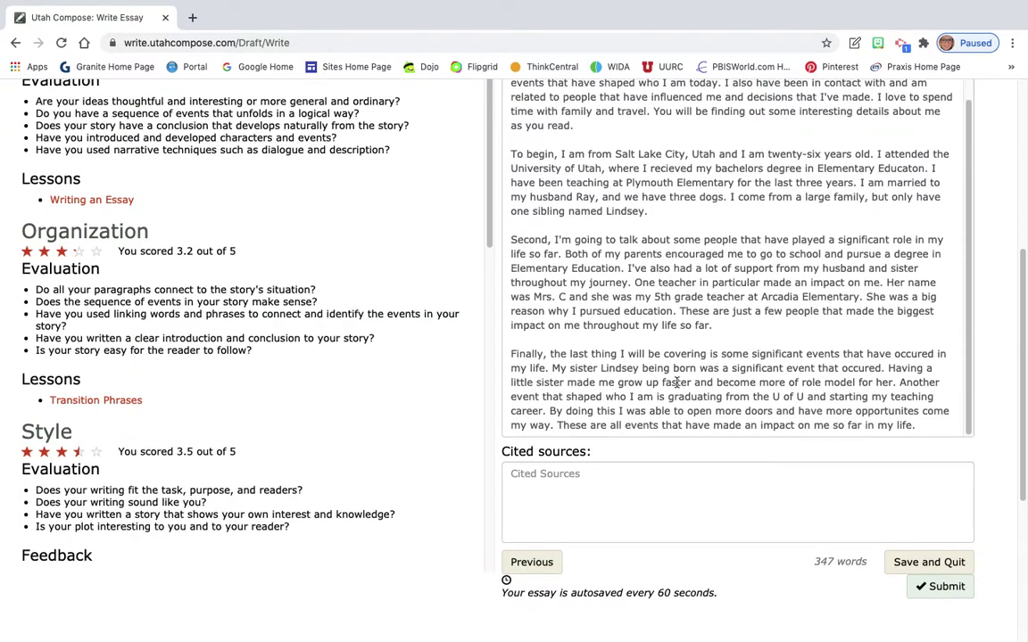
pyautogui.click(934, 355)
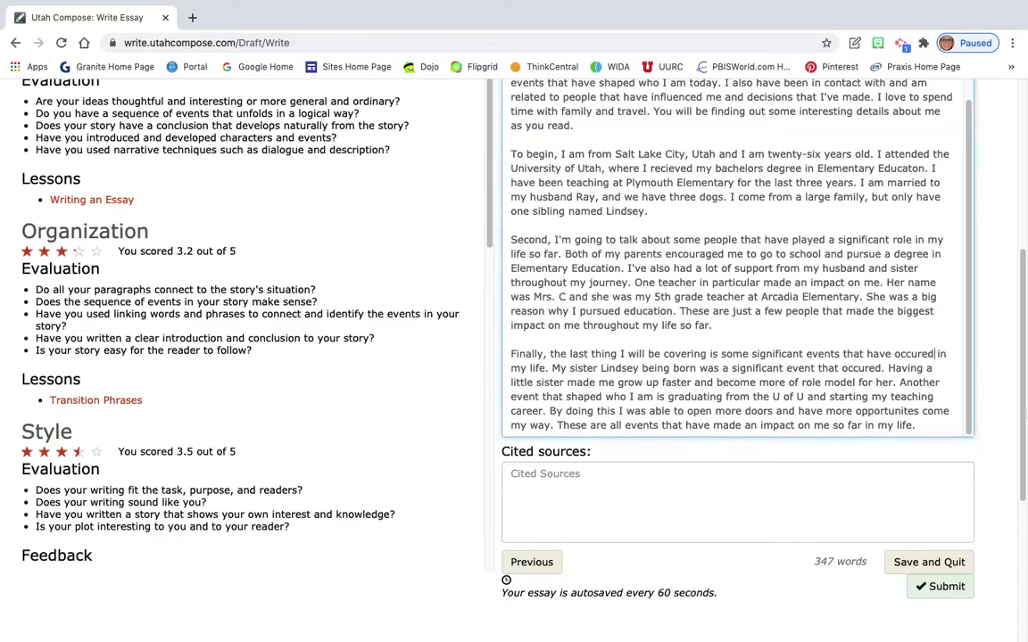
pyautogui.press('BackSpace')
pyautogui.press('BackSpace')
pyautogui.write('red')
# Change 'U of U' to 'University of Utah' in the final paragraph.
pyautogui.press('BackSpace')
pyautogui.press('BackSpace')
pyautogui.press('BackSpace')
pyautogui.press('BackSpace')
pyautogui.press('BackSpace')
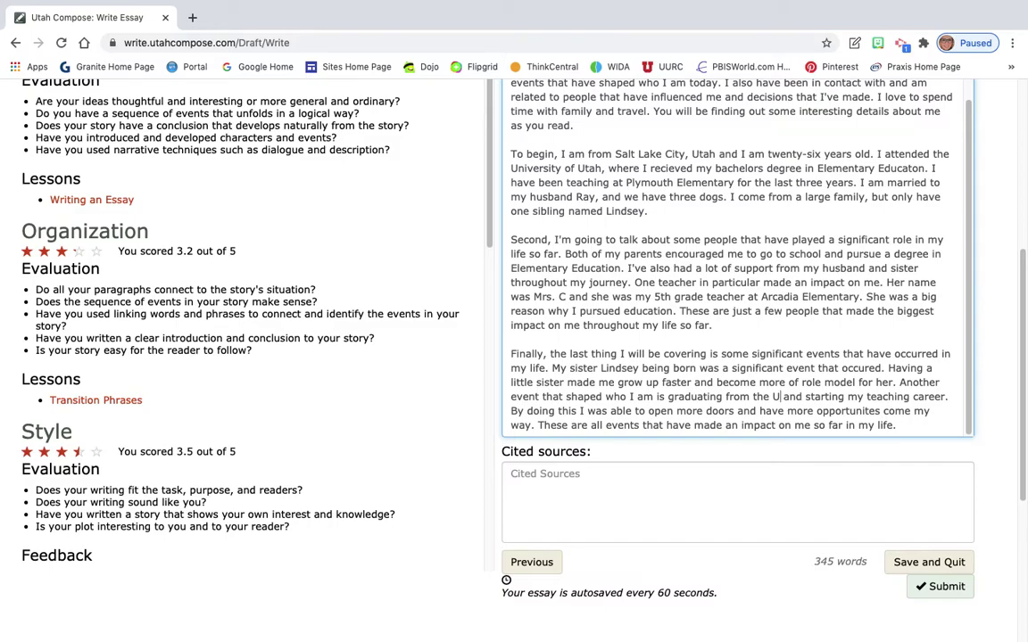
pyautogui.write('nivery')
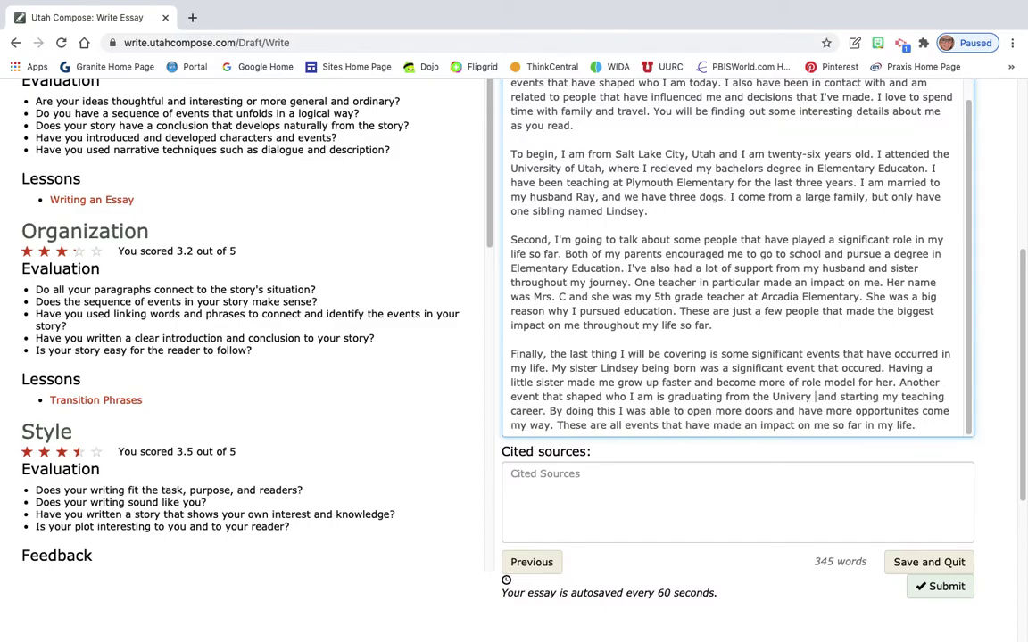
pyautogui.press('BackSpace')
pyautogui.write('sity of')
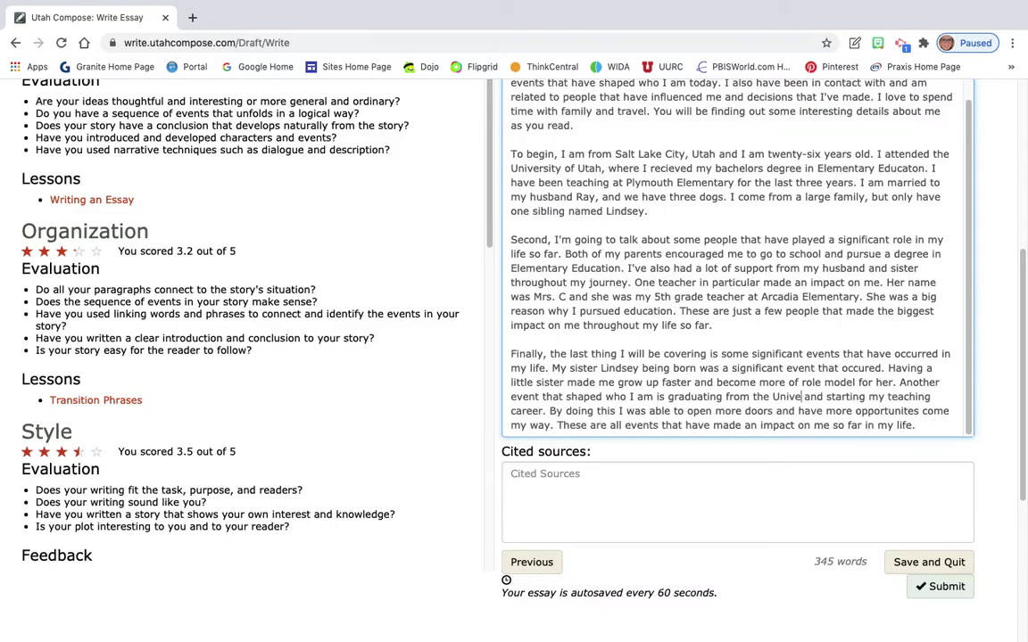
pyautogui.write(' Utah')
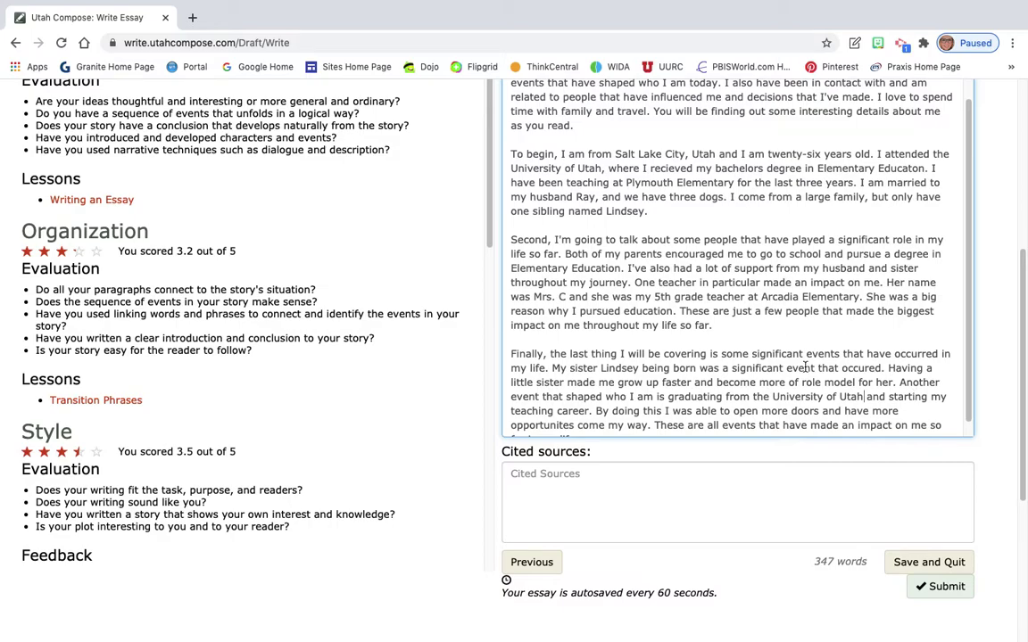
pyautogui.scroll(-1, 808, 399)
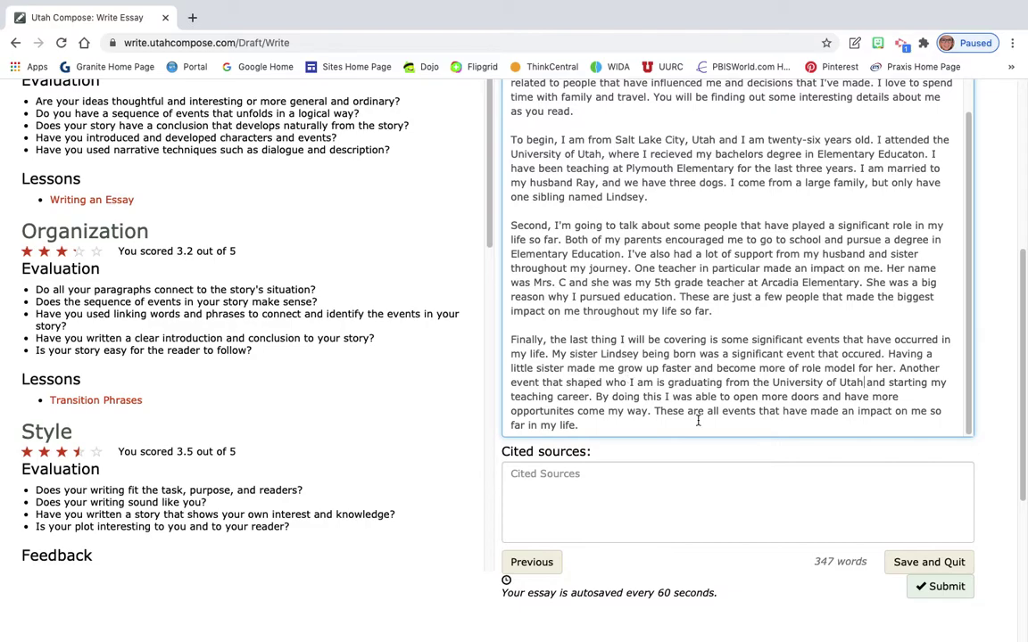
# Resubmit the corrected essay, note its 21.4 score, and reopen it for revision.
pyautogui.click(923, 587)
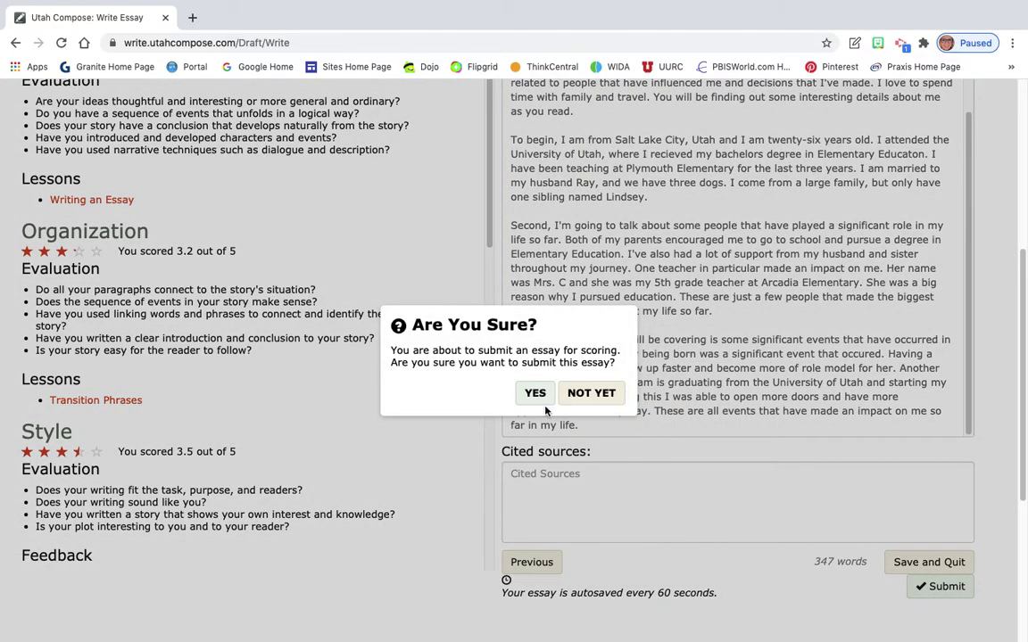
pyautogui.click(535, 394)
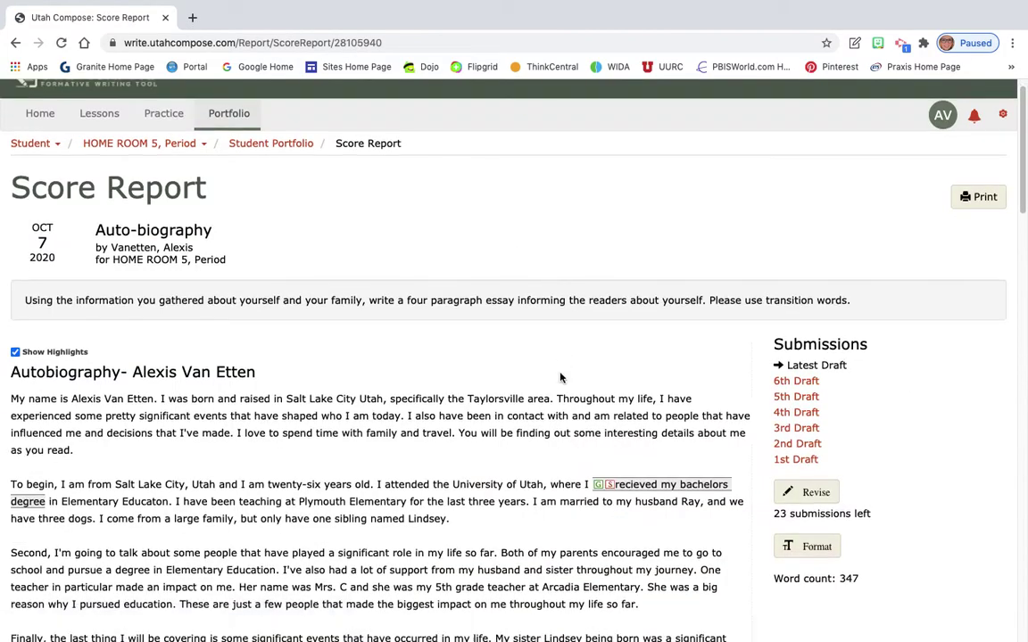
pyautogui.scroll(-5, 560, 378)
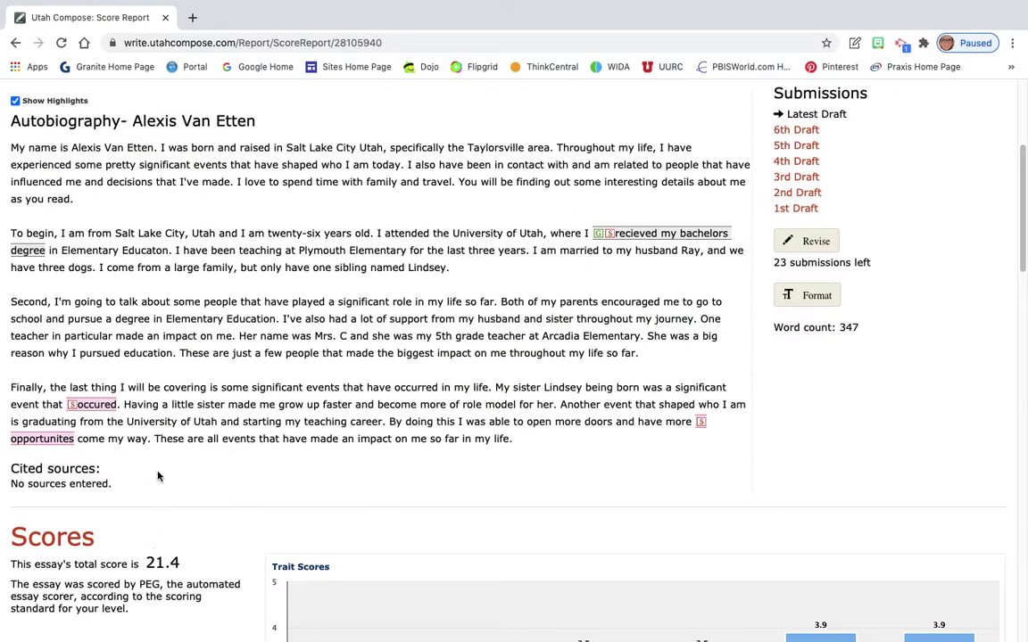
pyautogui.click(816, 242)
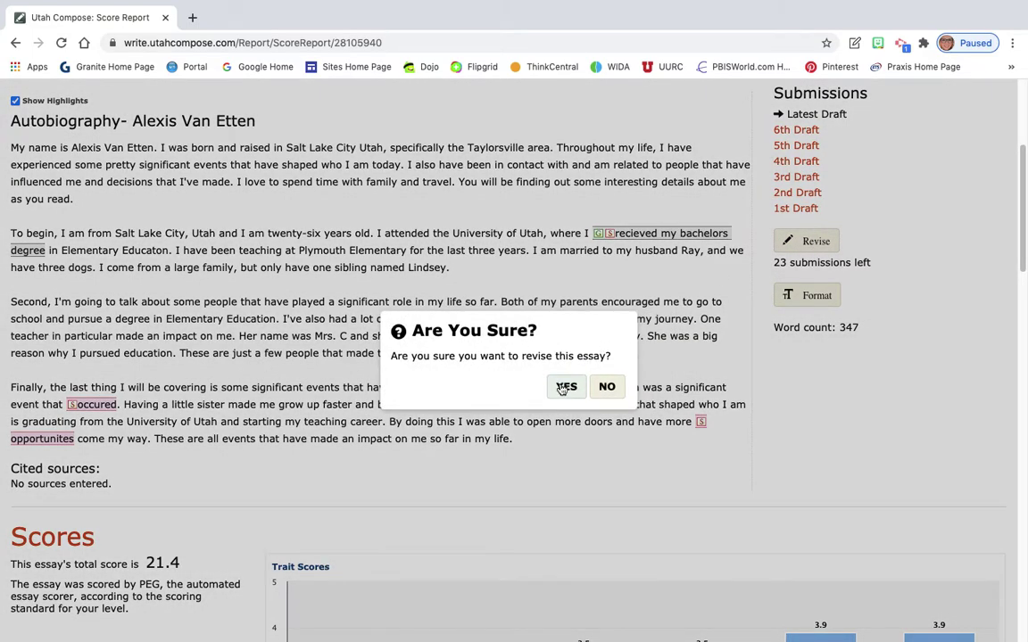
pyautogui.click(564, 388)
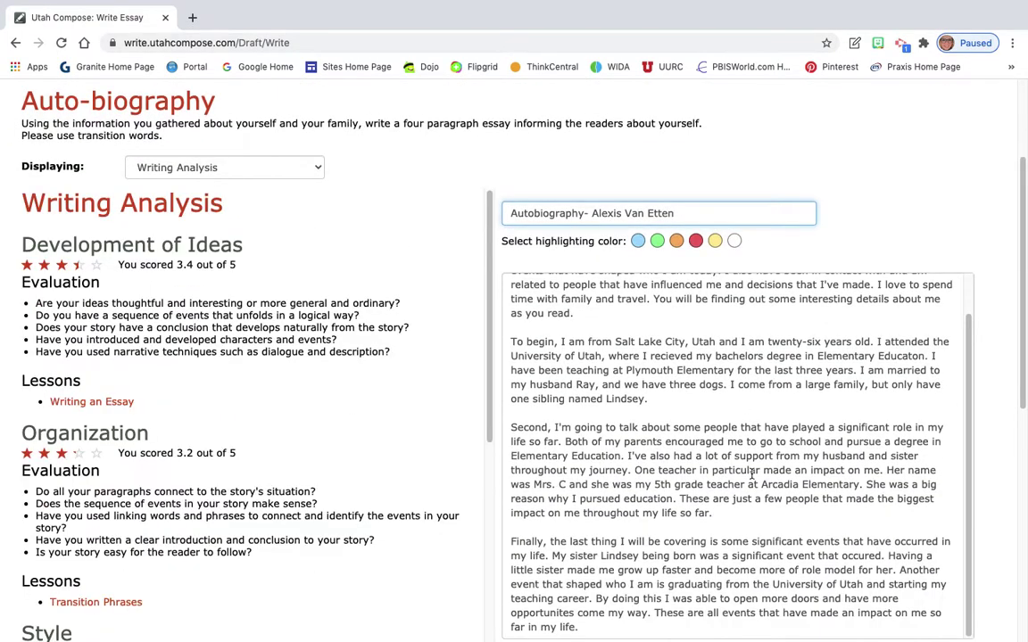
# Correct 'occured' to 'occurred' and 'opportunites' to 'opportunities', then submit the essay.
pyautogui.scroll(-2, 793, 534)
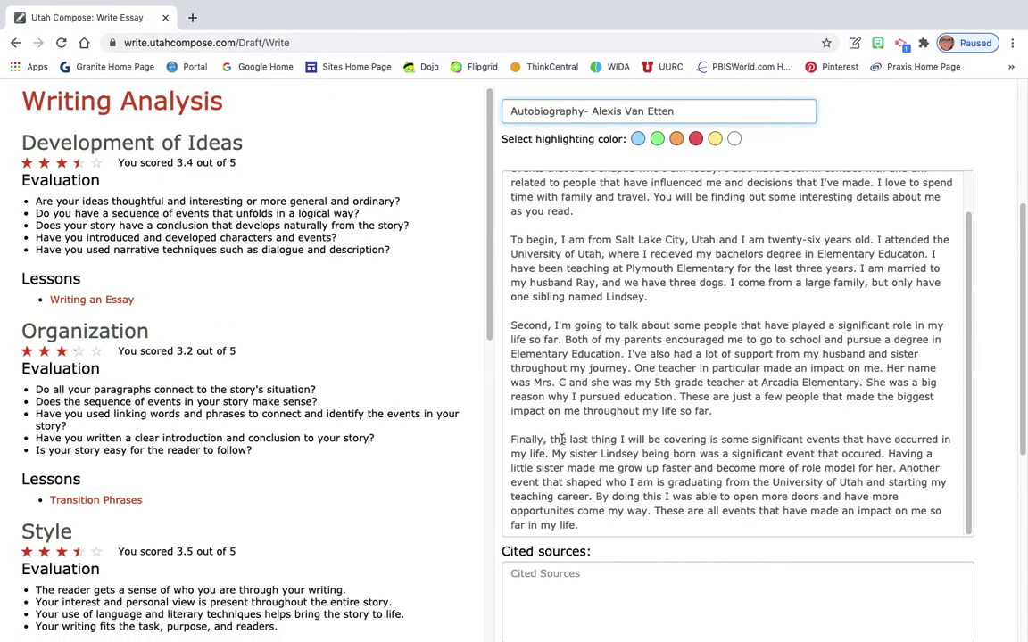
pyautogui.click(868, 455)
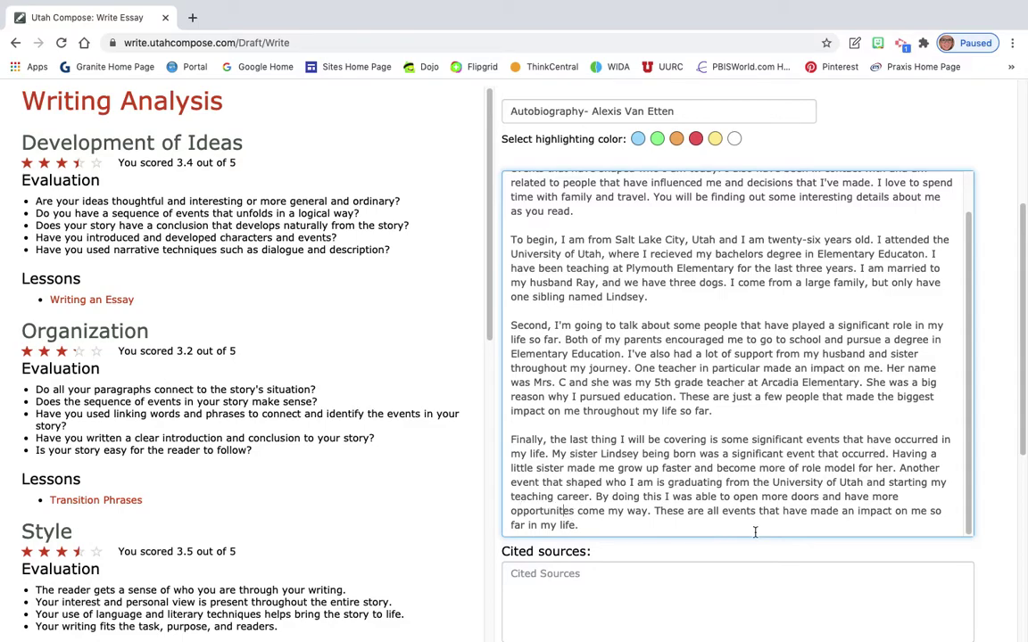
pyautogui.write('i')
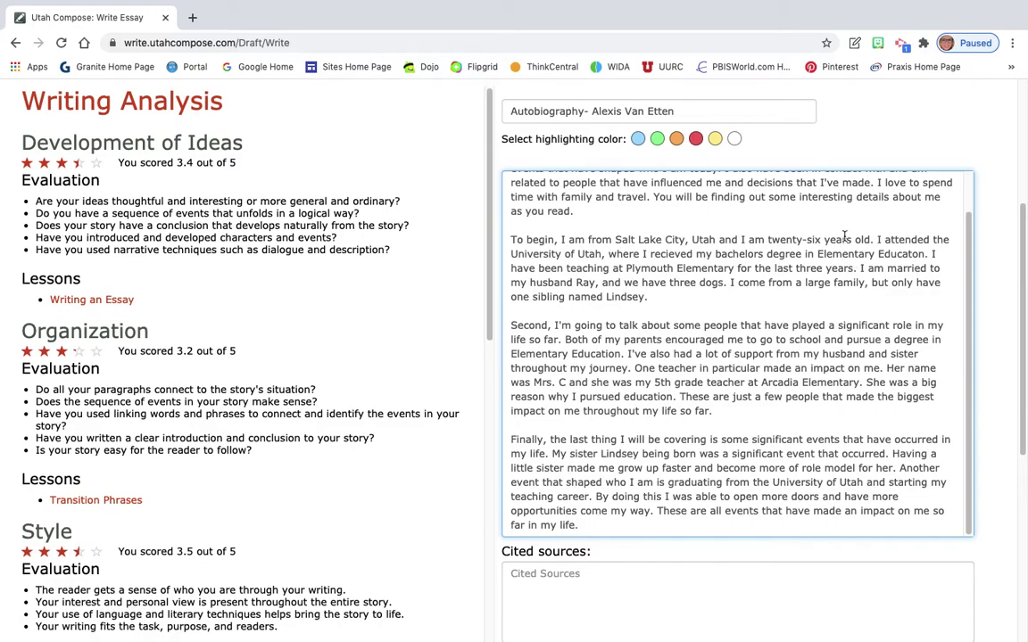
pyautogui.scroll(-3, 899, 348)
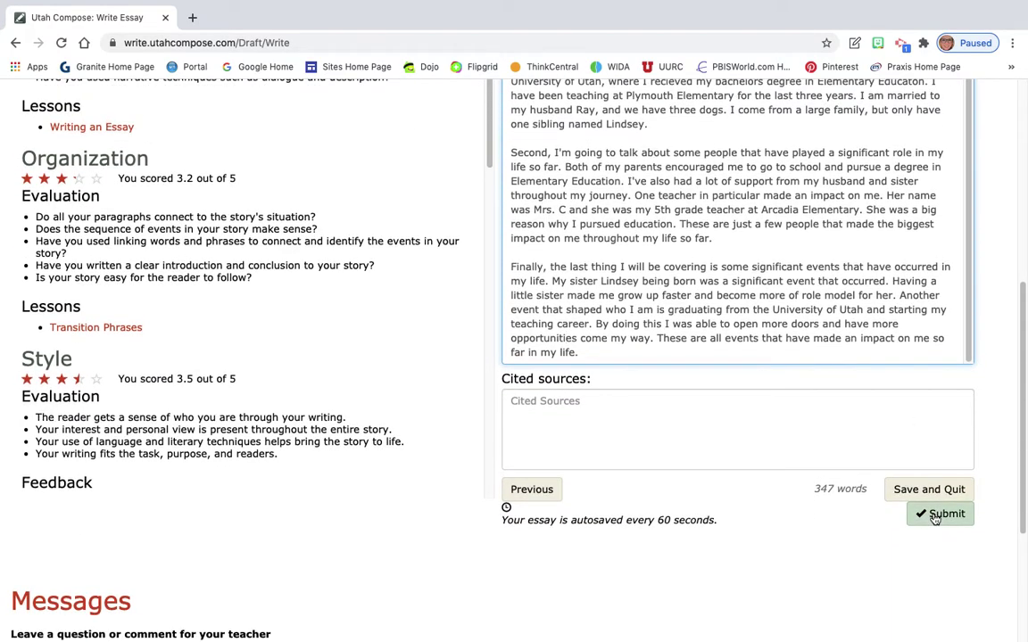
pyautogui.click(940, 516)
# Confirm submission and view the 7th draft's score report: 21.7 total, 22 submissions left.
pyautogui.click(540, 394)
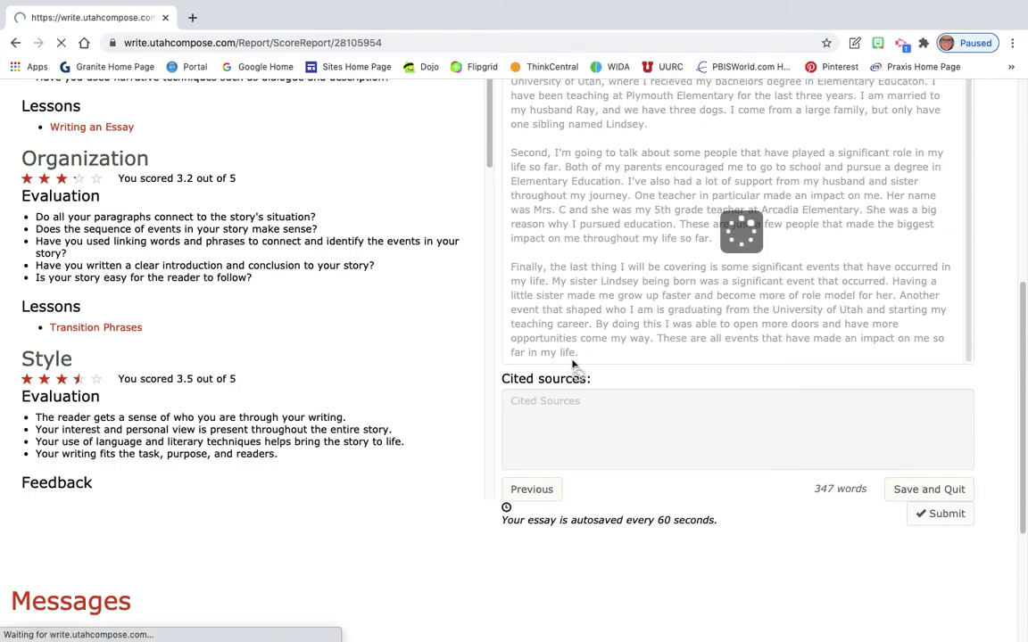
pyautogui.scroll(-5, 514, 265)
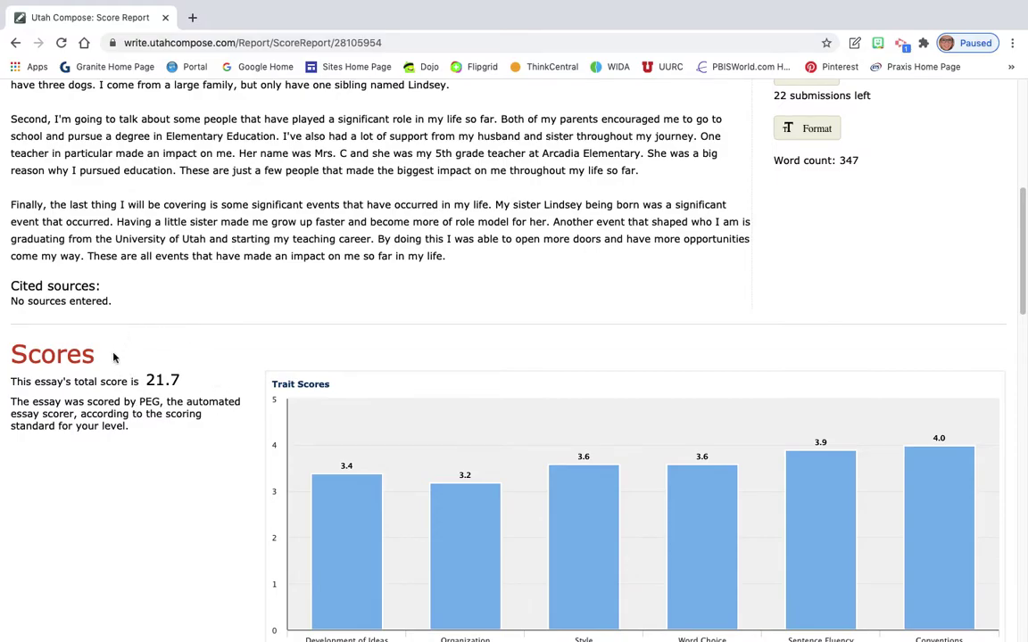
pyautogui.scroll(5, 397, 286)
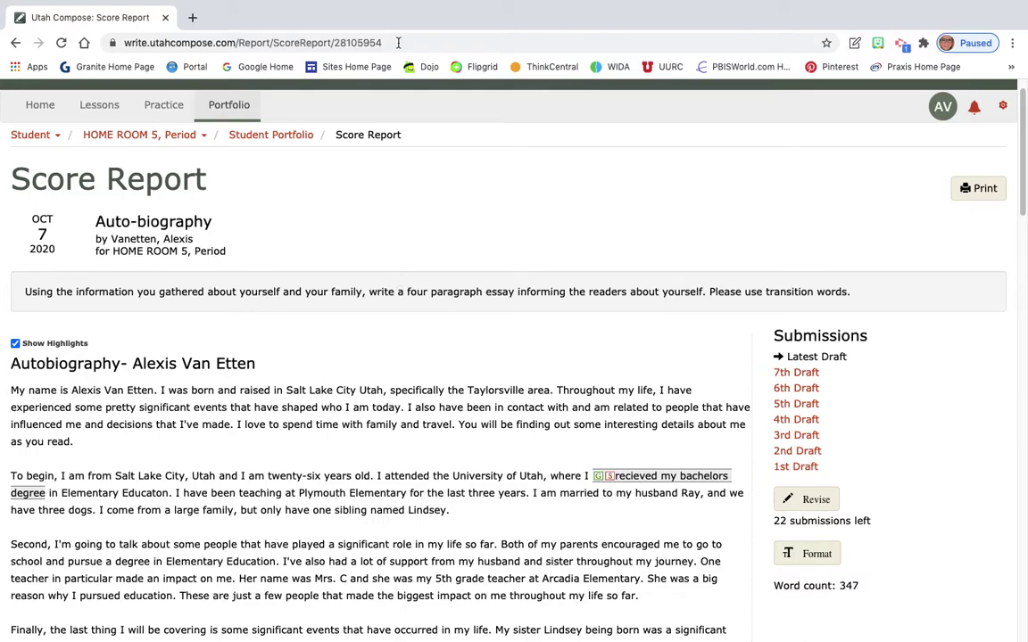
pyautogui.moveTo(359, 5)
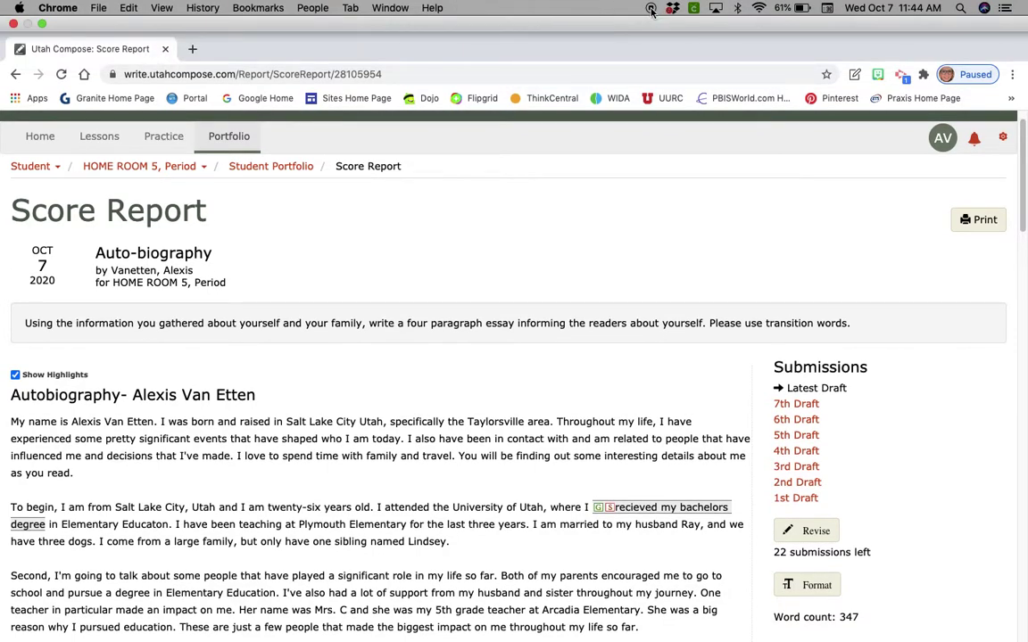